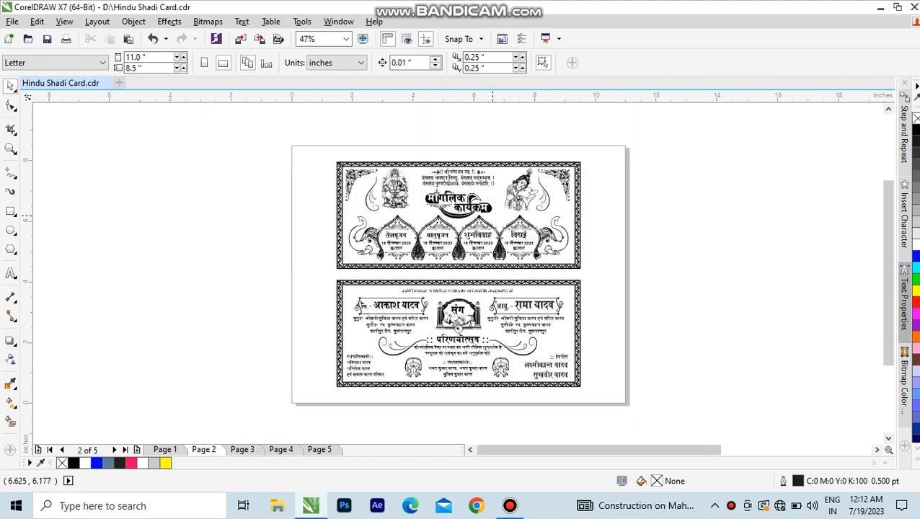
Place 'Free CDR DOWNLOAD' as Arial 24 pt artistic text on the pasteboard left of the card
key("F2")
left_click_drag(201, 201, 416, 284)
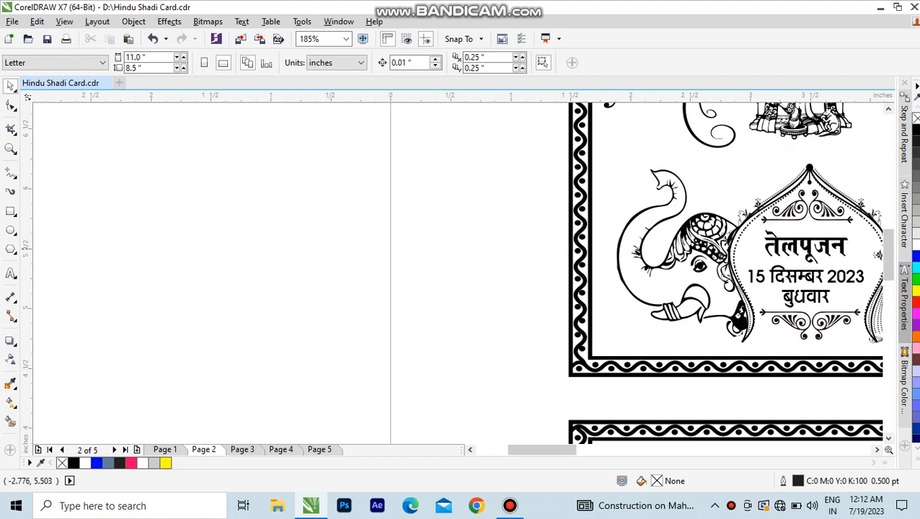
left_click(10, 272)
left_click(198, 251)
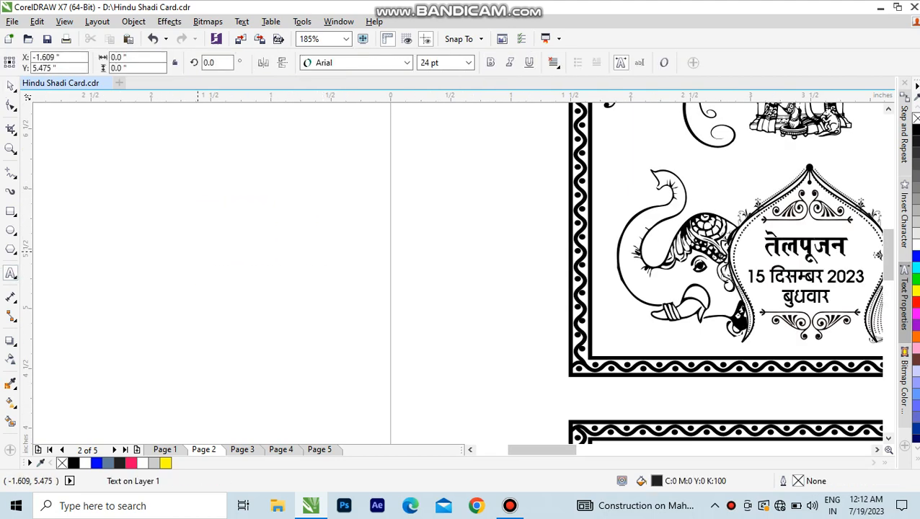
type("Dr")
key("BackSpace")
key("BackSpace")
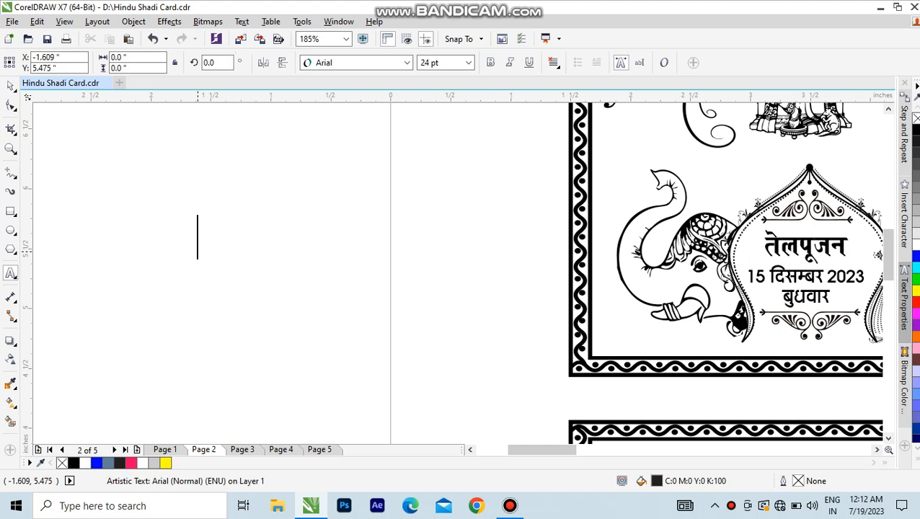
type("d")
key("BackSpace")
type("f")
key("BackSpace")
type("F")
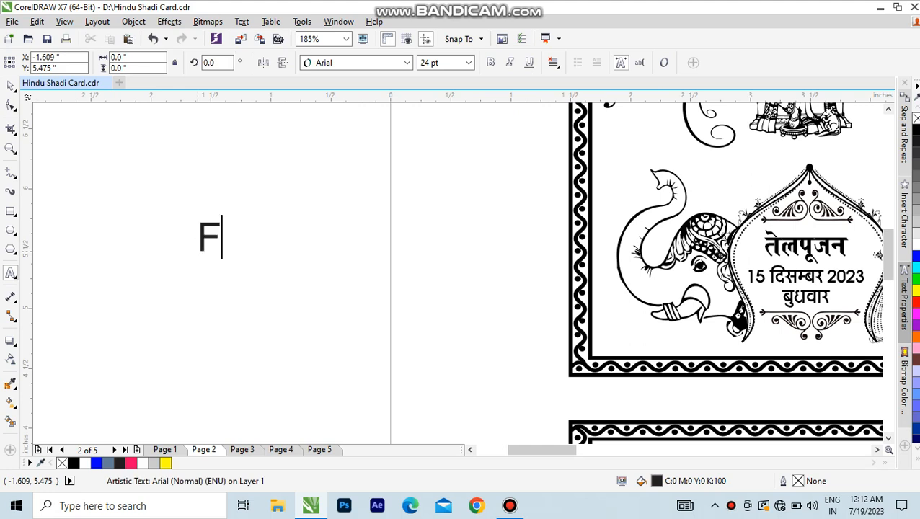
type("ree CD")
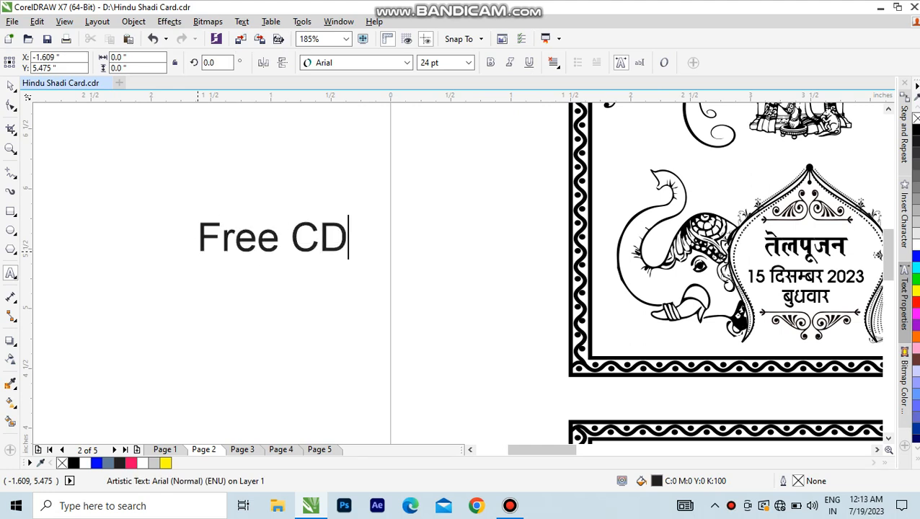
type("R DOWNLOAD")
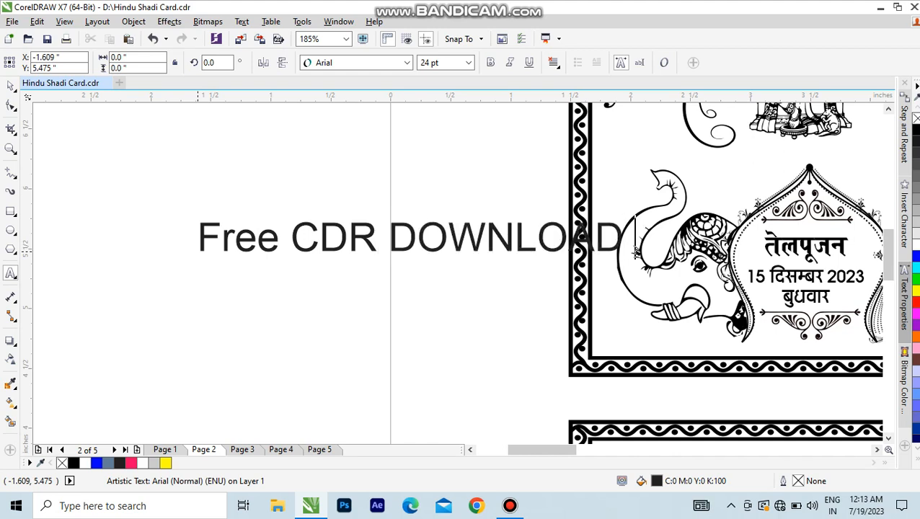
key("Return")
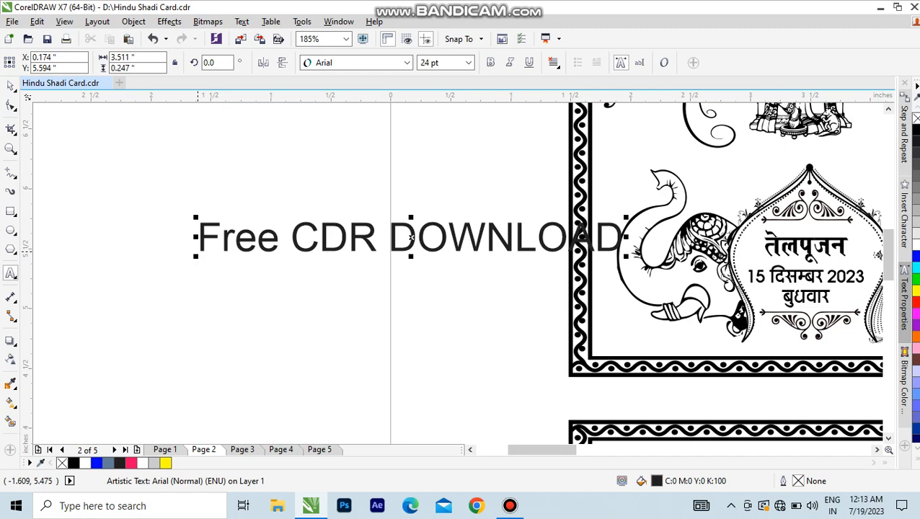
key("ctrl+space")
key("shift+F4")
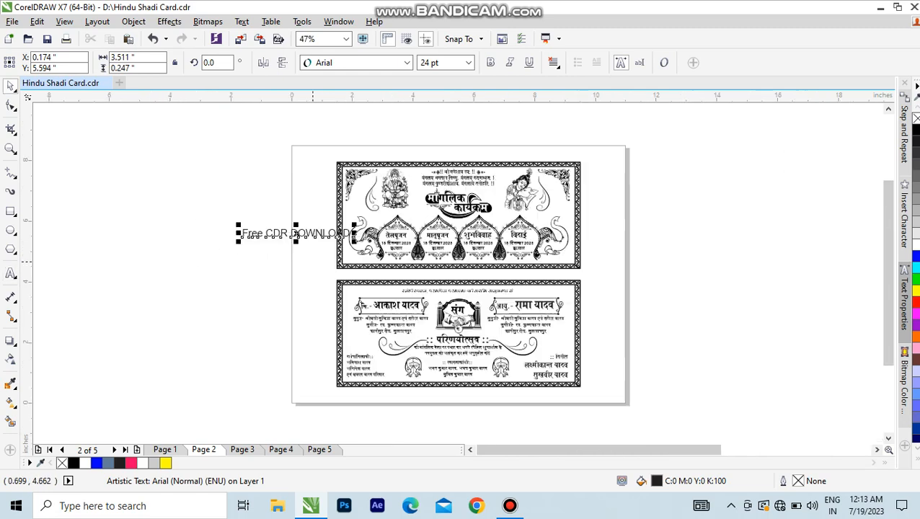
left_click(208, 259)
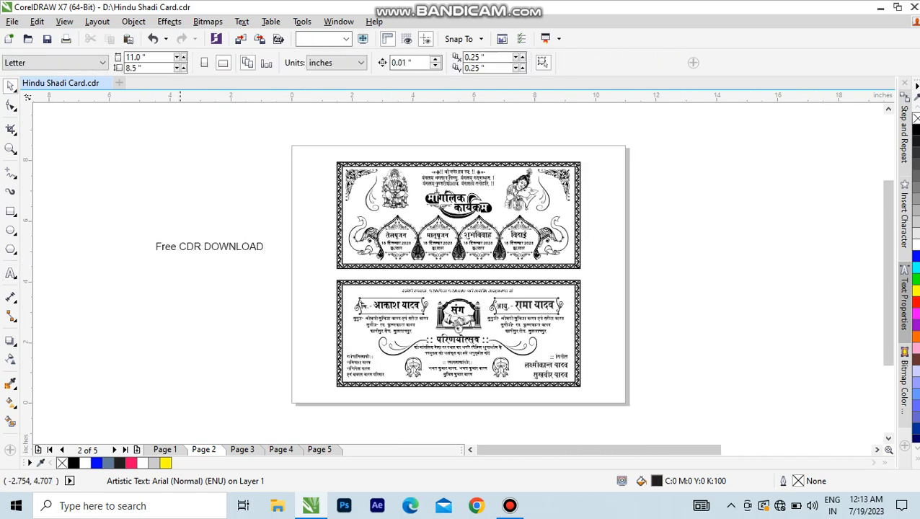
Type 'FULL EDITABLE FILE' as a new line under 'Free CDR DOWNLOAD' and return to the full-page view
key("F2")
left_click_drag(100, 220, 416, 318)
key("F8")
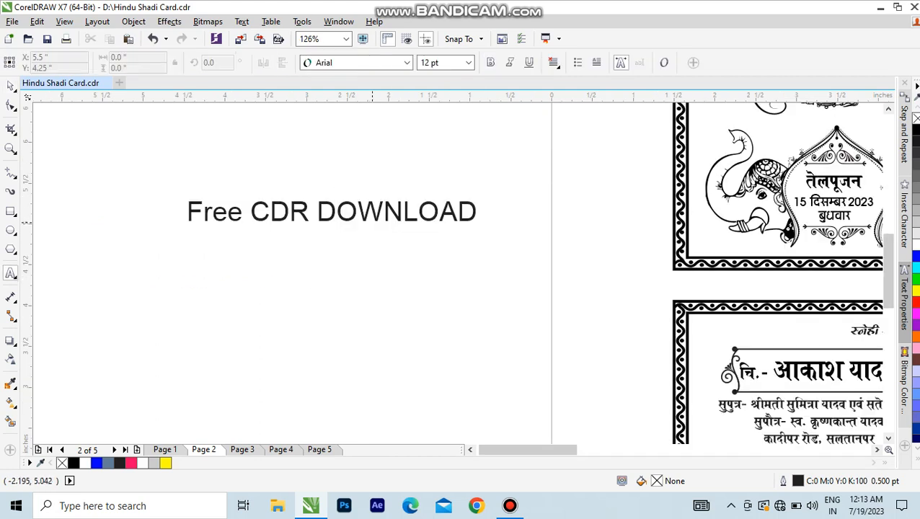
left_click(355, 211)
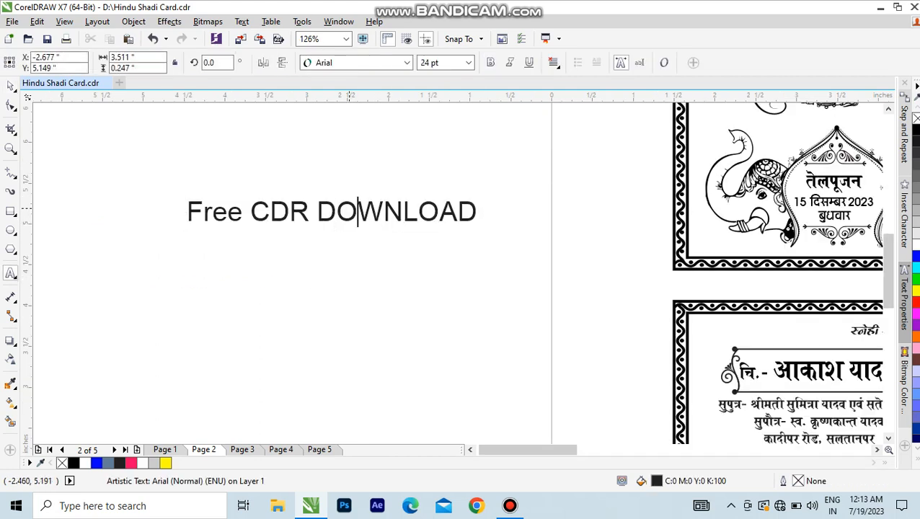
type("FULL")
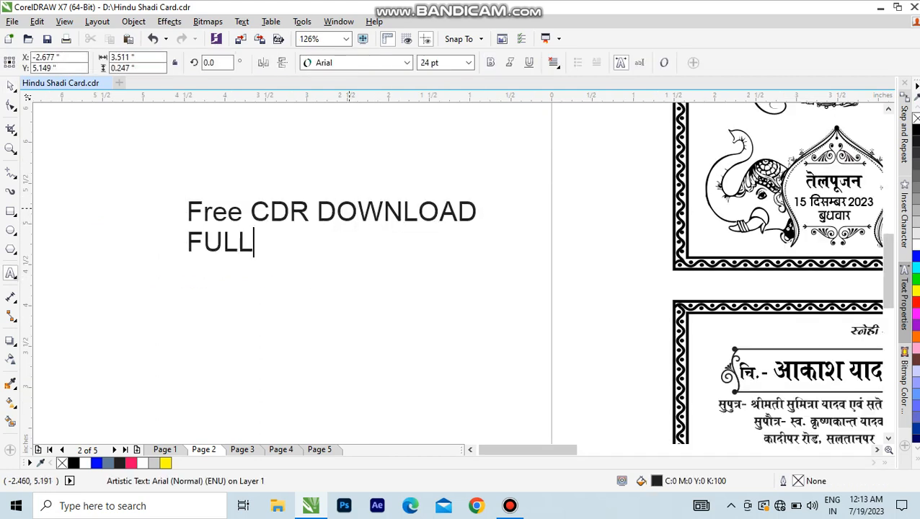
type(" EDU")
key("BackSpace")
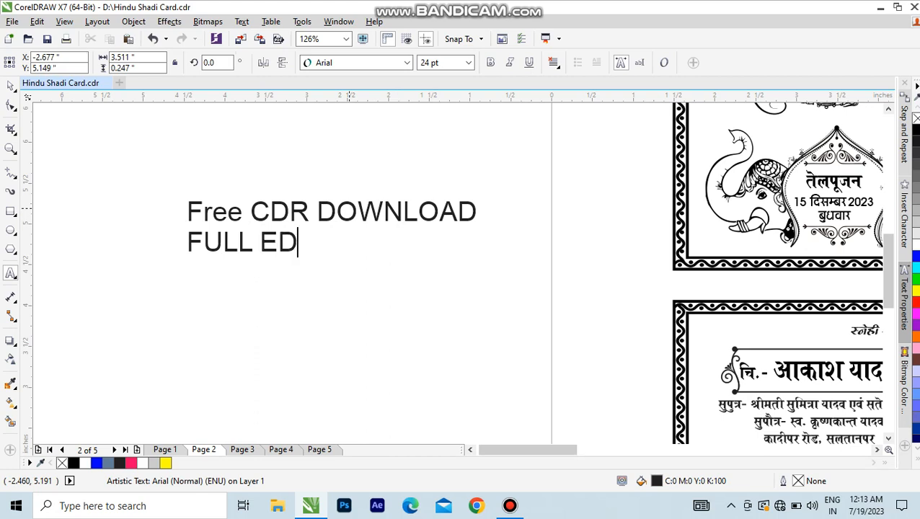
type("ITAB")
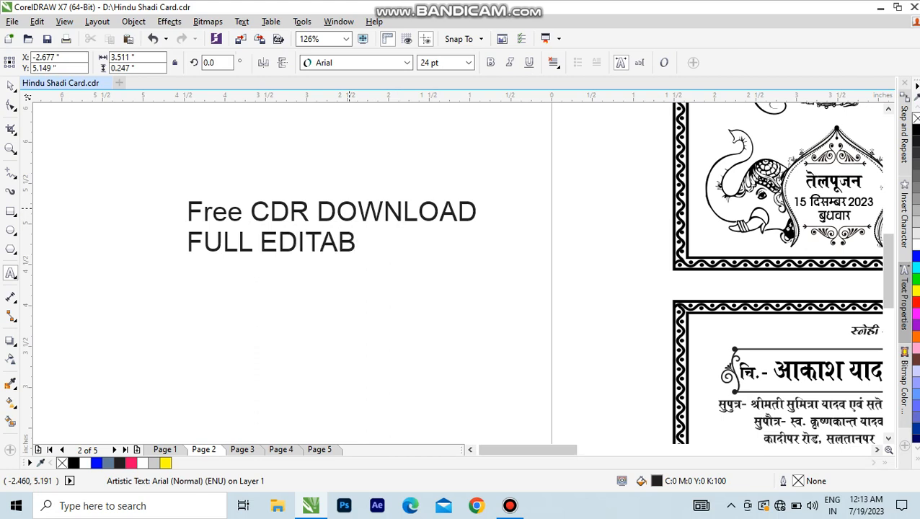
key("BackSpace")
type("BLE FILE")
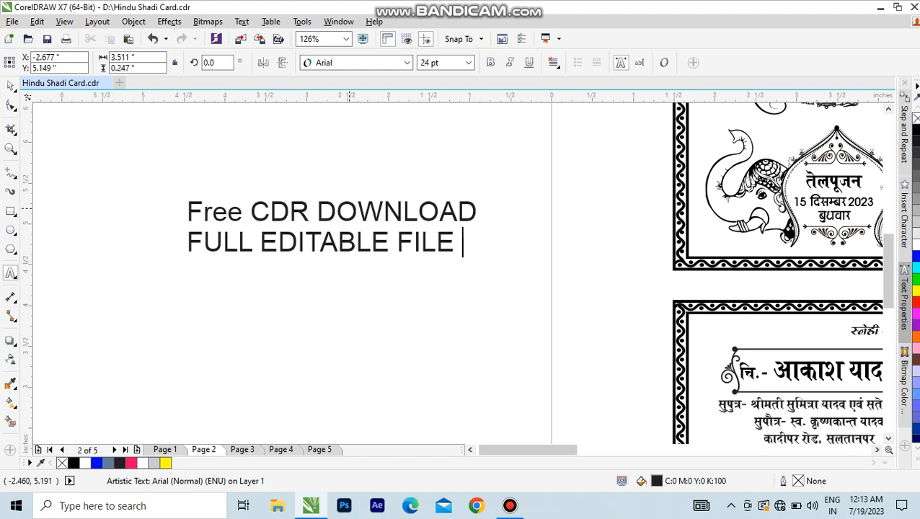
key("ctrl+space")
key("shift+F4")
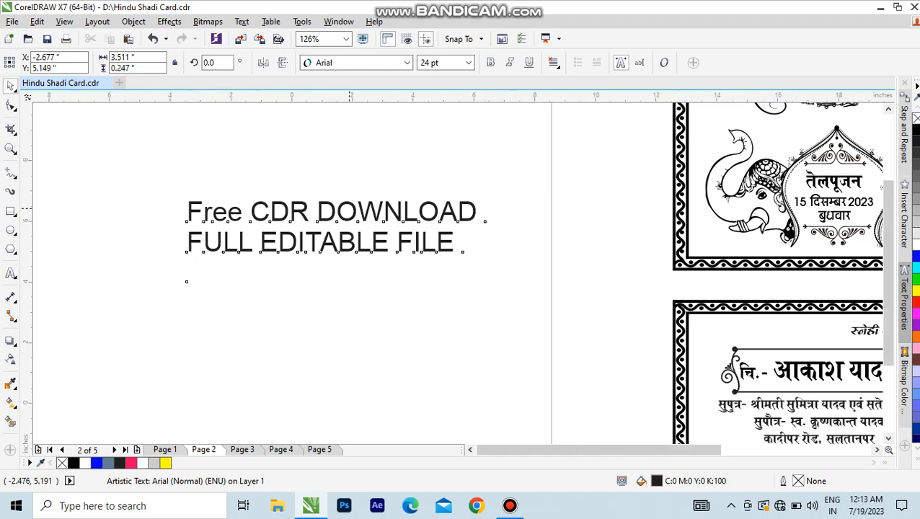
key("Delete")
Zoom onto the top ceremony card, try a yellow outline on its border, then undo to keep it black
left_click(431, 292)
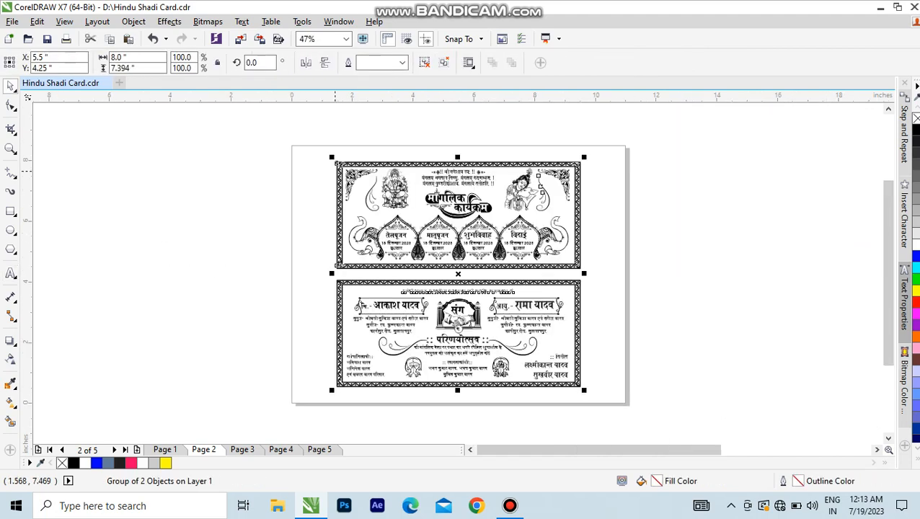
left_click_drag(325, 149, 580, 278)
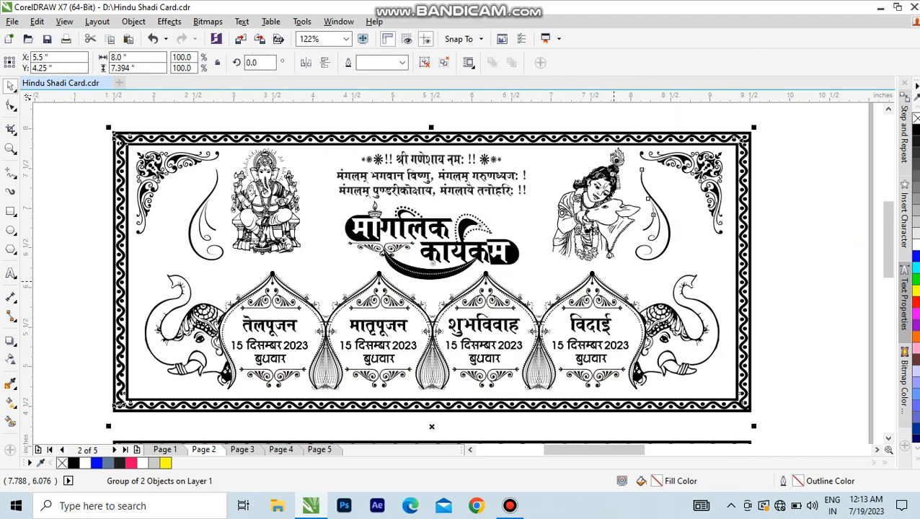
left_click(773, 207)
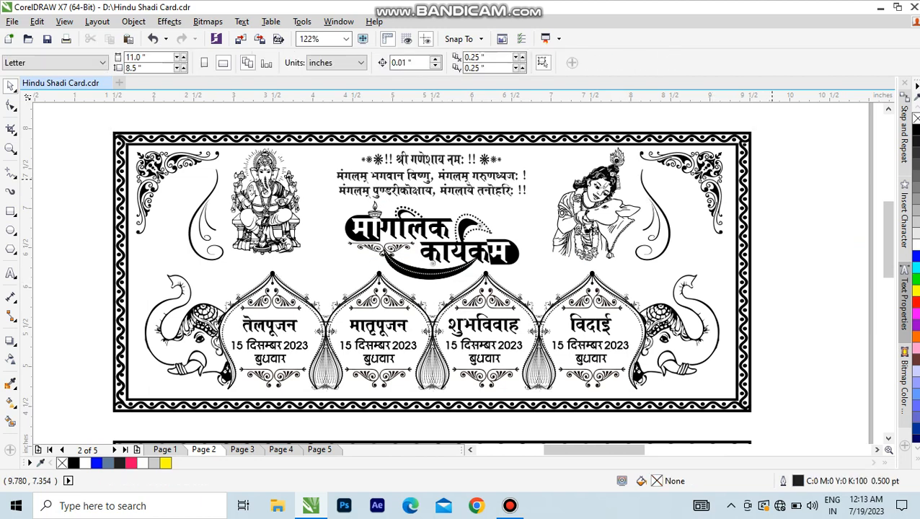
left_click(748, 153)
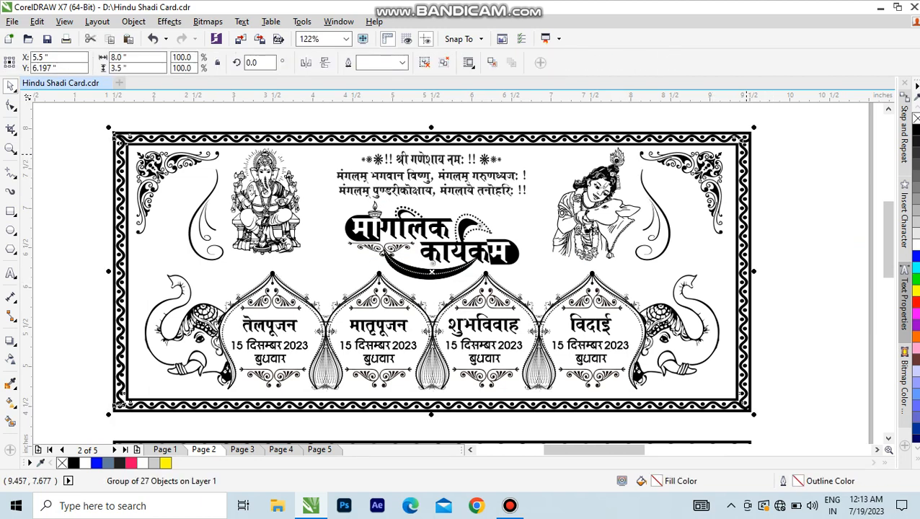
left_click(747, 154, "ctrl")
right_click(913, 289)
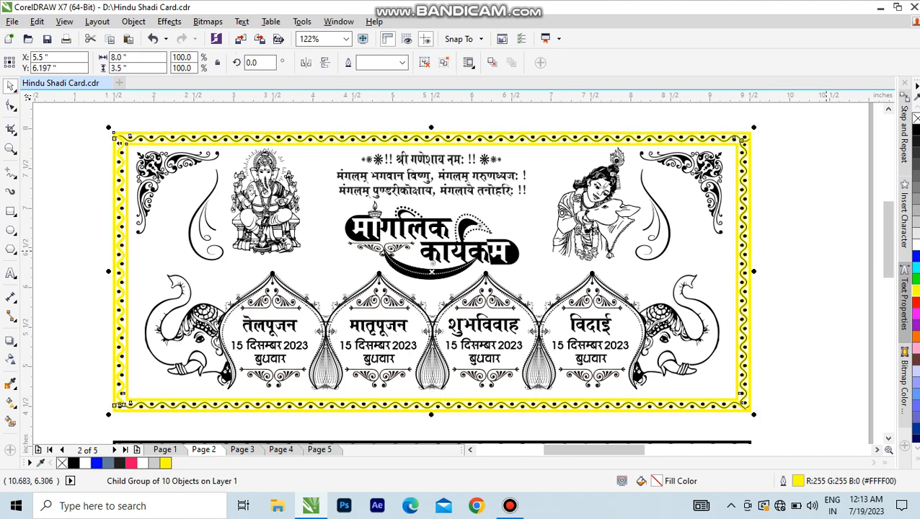
key("ctrl+z")
key("Escape")
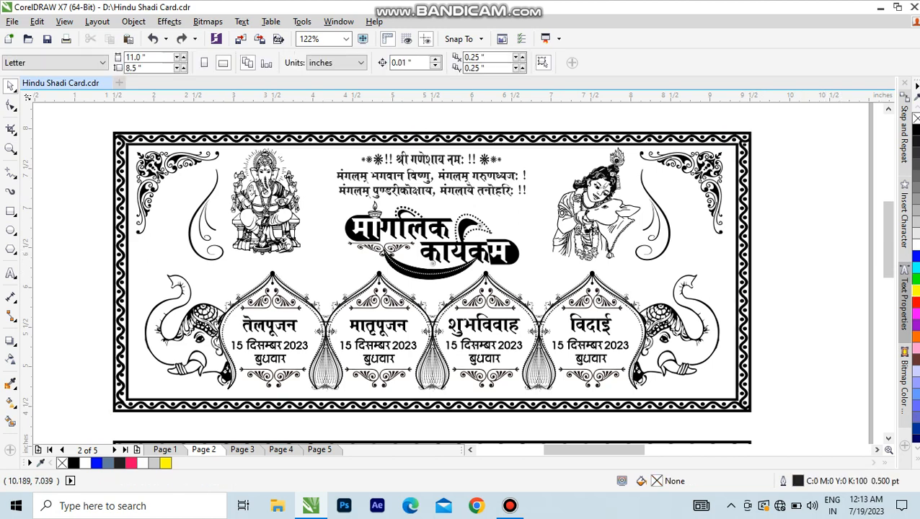
Try BHARTIYA HINDI_112 on the Sanskrit verse, then undo to restore its original font
left_click(465, 175, "ctrl")
left_click(406, 63)
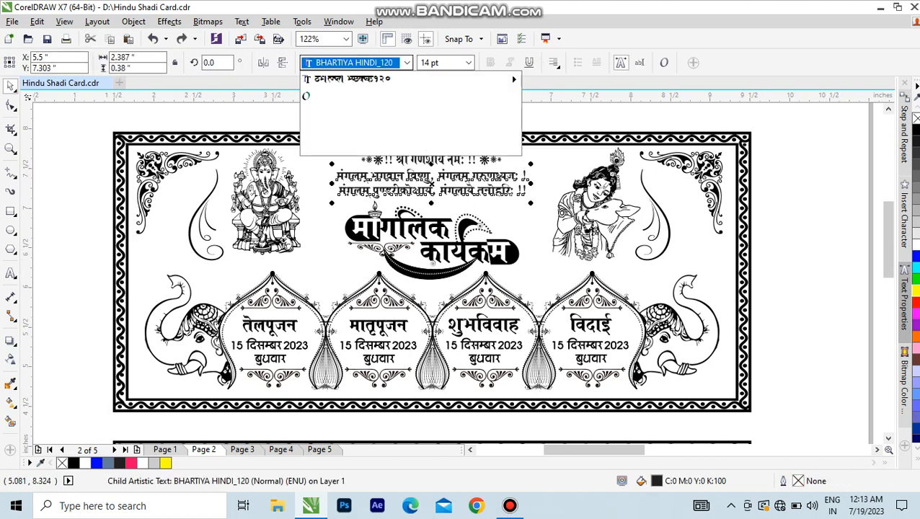
left_click(403, 112)
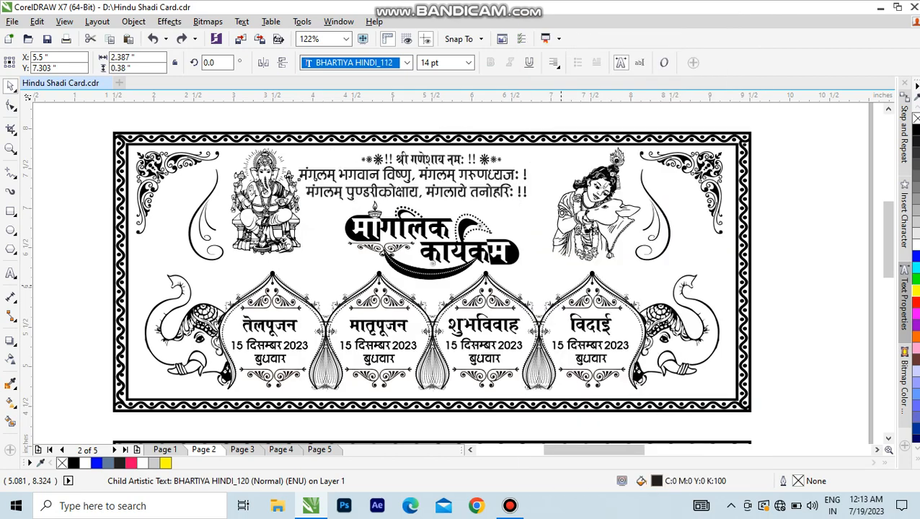
key("ctrl+z")
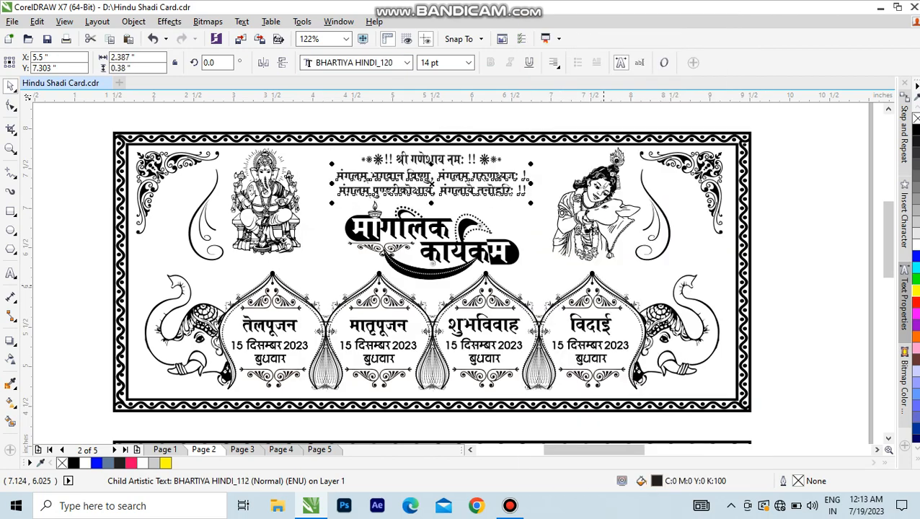
key("Escape")
Set the विदाई heading in BHARTIYA HINDI_137 and zoom onto the lower part of the card
left_click(587, 326)
left_click(587, 326, "ctrl")
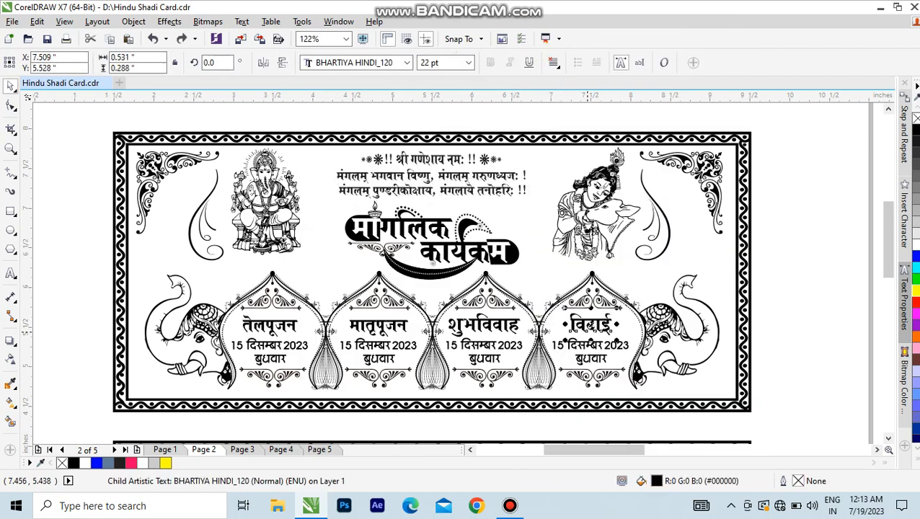
left_click(353, 63)
left_click(407, 63)
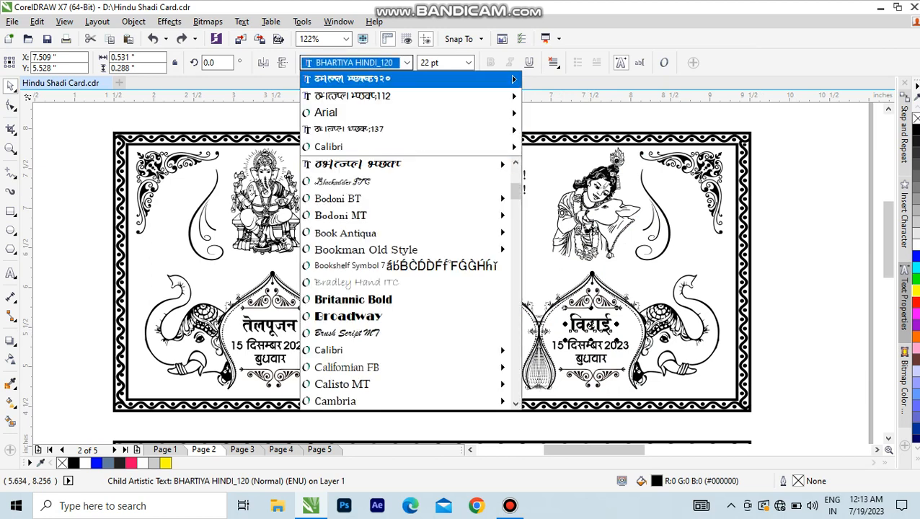
mouse_move(432, 129)
left_click(580, 375)
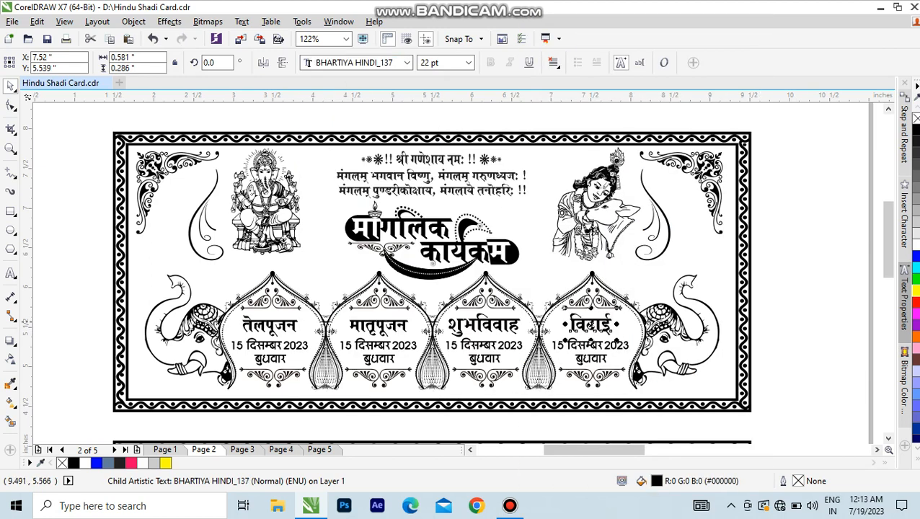
key("Escape")
left_click_drag(151, 278, 743, 423)
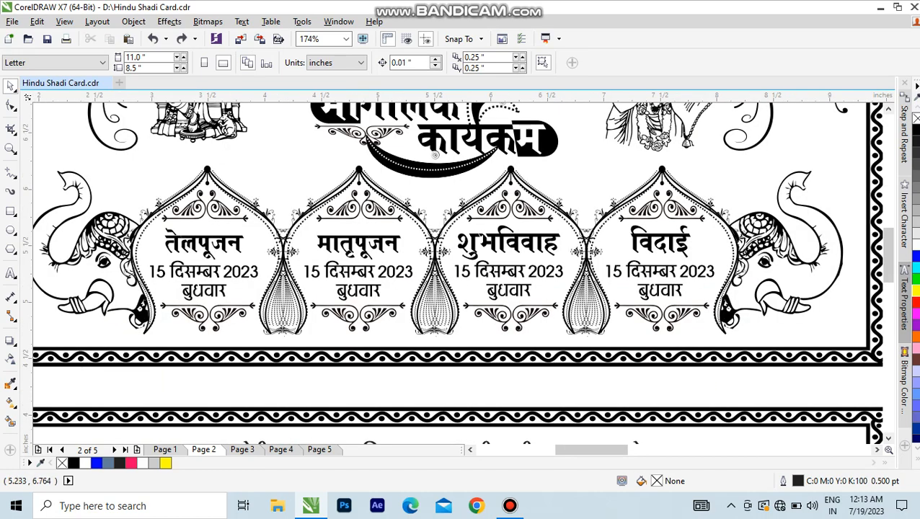
Check the card in full-screen preview, both at whole-card and zoomed views
key("F9")
key("Escape")
key("F3")
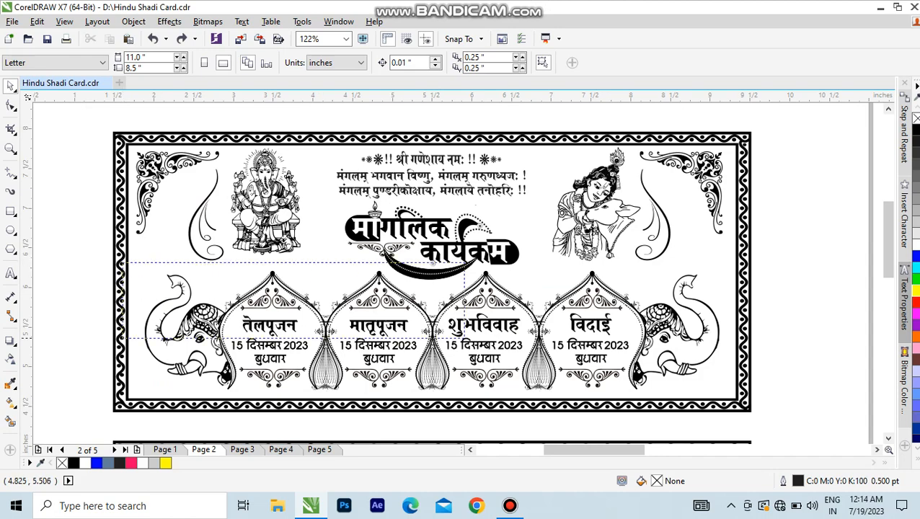
scroll(432, 288, "up", 2)
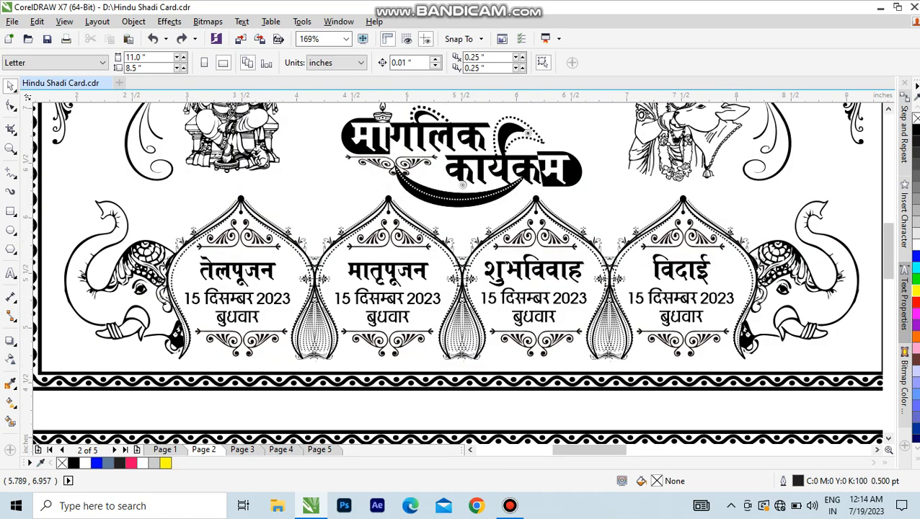
key("F9")
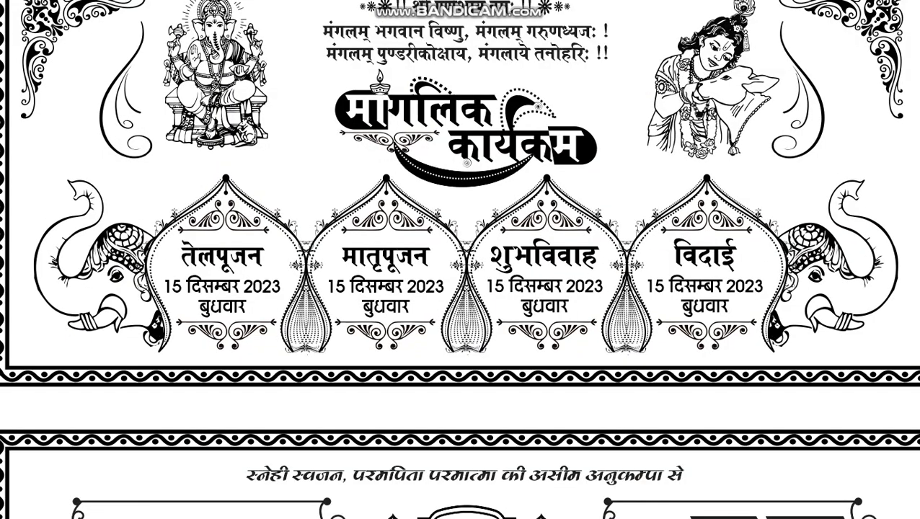
key("Escape")
scroll(471, 274, "down", 1)
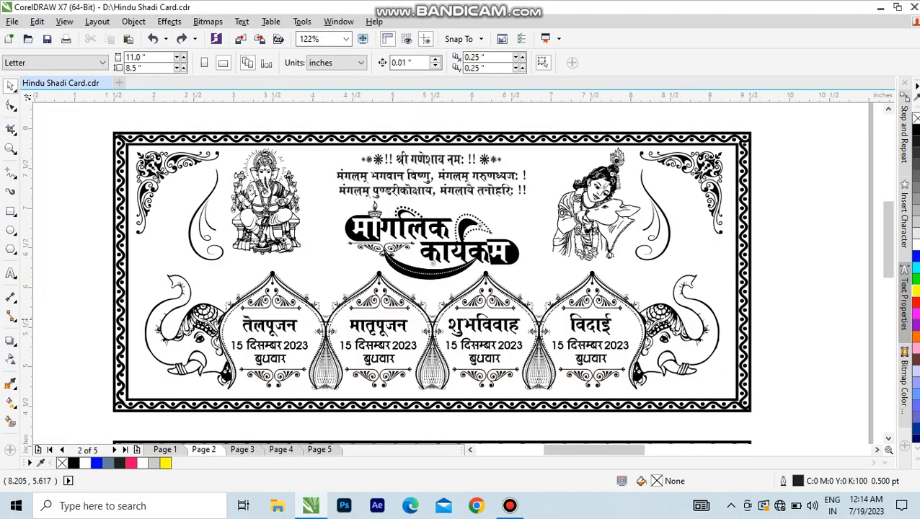
Try a magenta colour on the विदाई heading, then undo it and zoom onto the top card
left_click(608, 324, "ctrl")
left_click(915, 313)
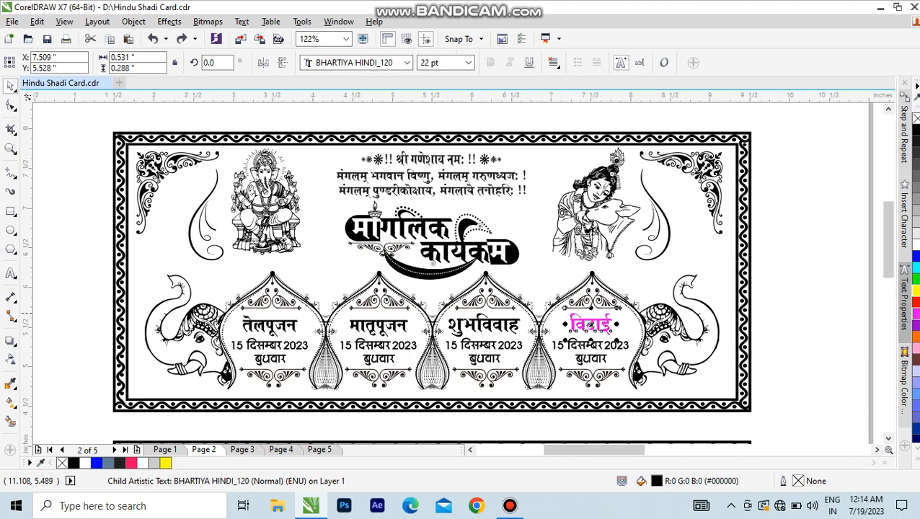
key("ctrl+z")
left_click(796, 316)
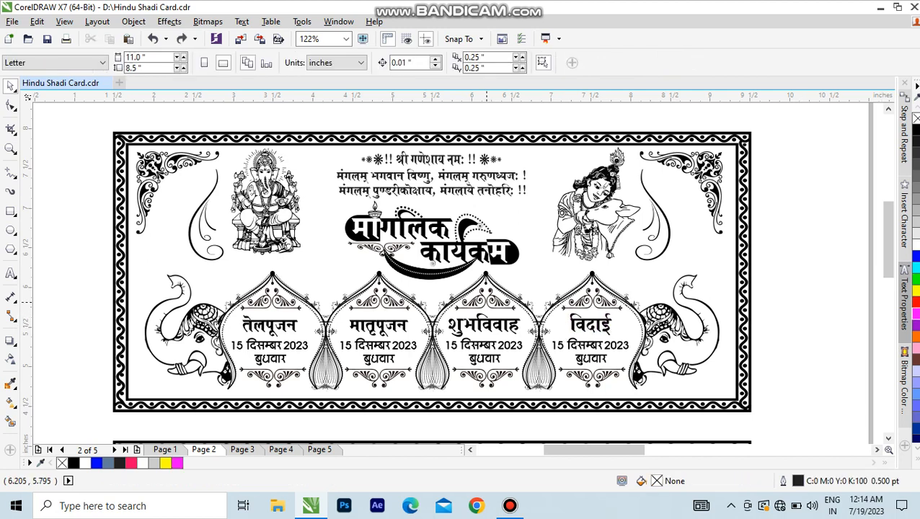
scroll(484, 299, "down", 3)
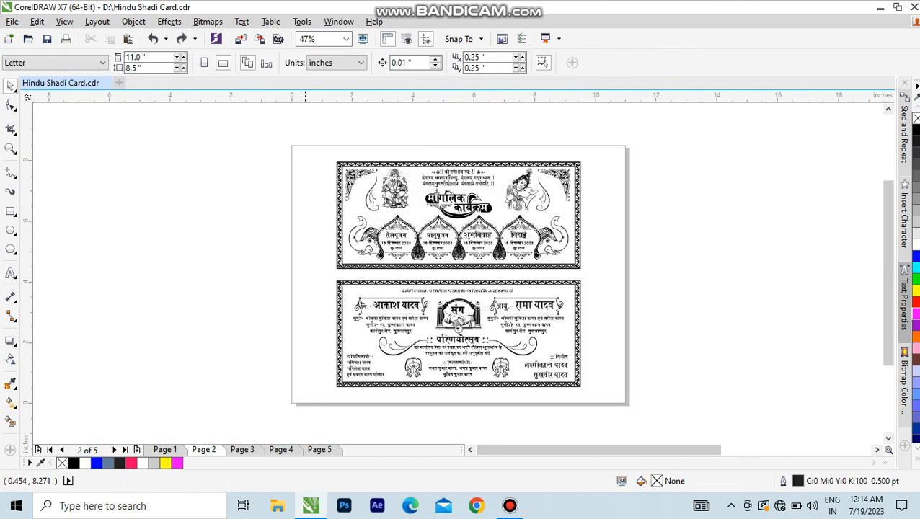
left_click_drag(306, 152, 612, 281)
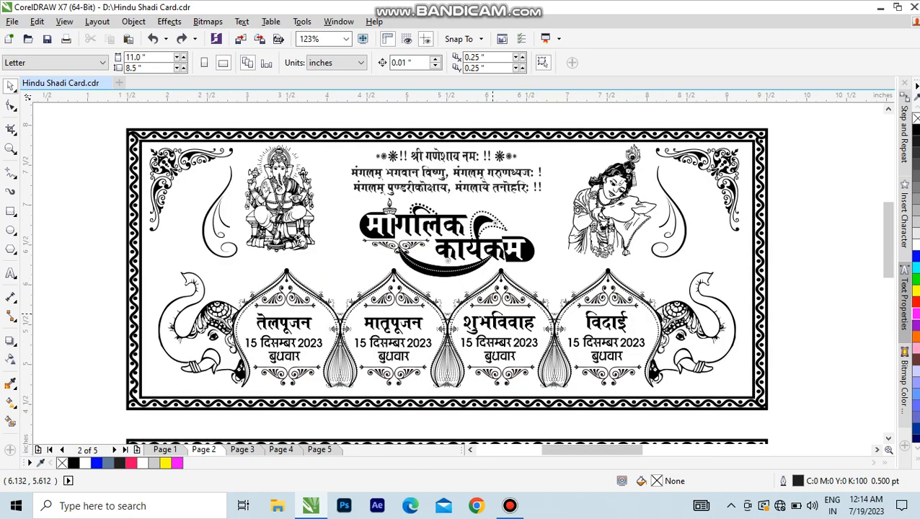
scroll(467, 283, "down", 3)
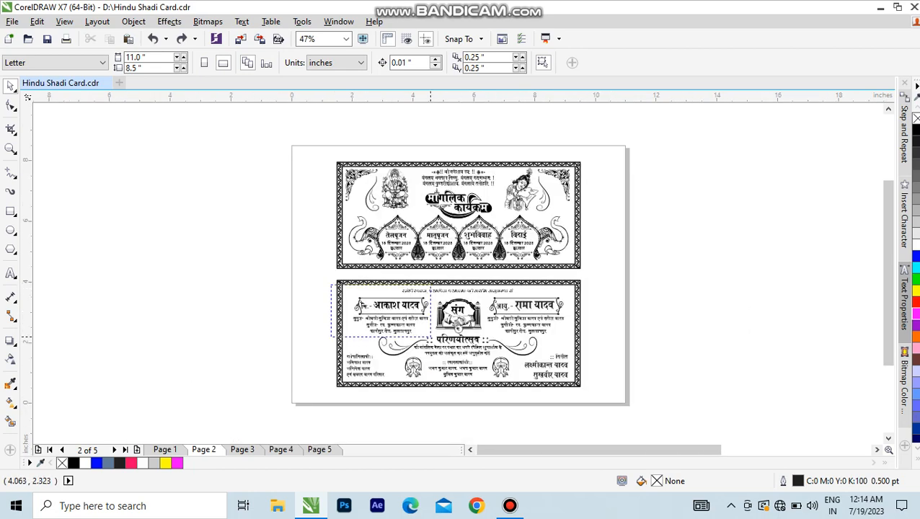
Replace the groom's first name in the name heading with the new first name, keeping the surname
scroll(383, 323, "up", 5)
left_click_drag(177, 142, 556, 407)
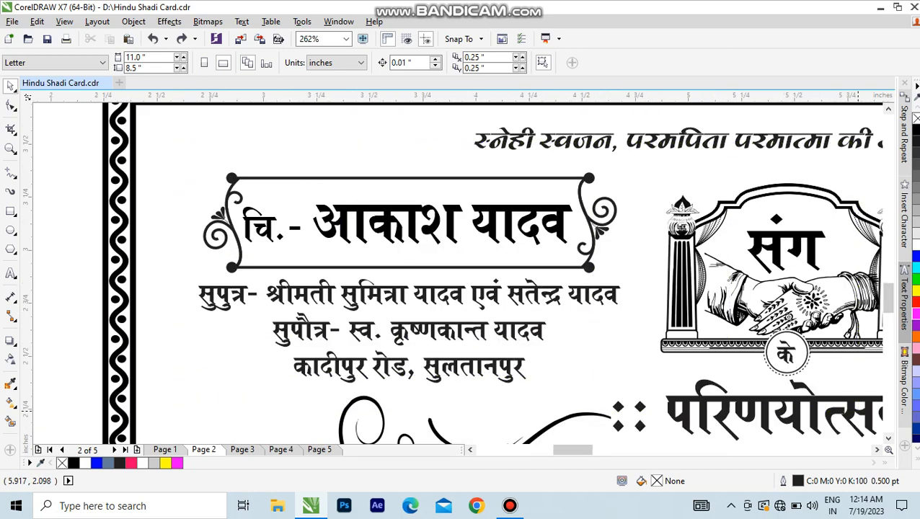
left_click(10, 273)
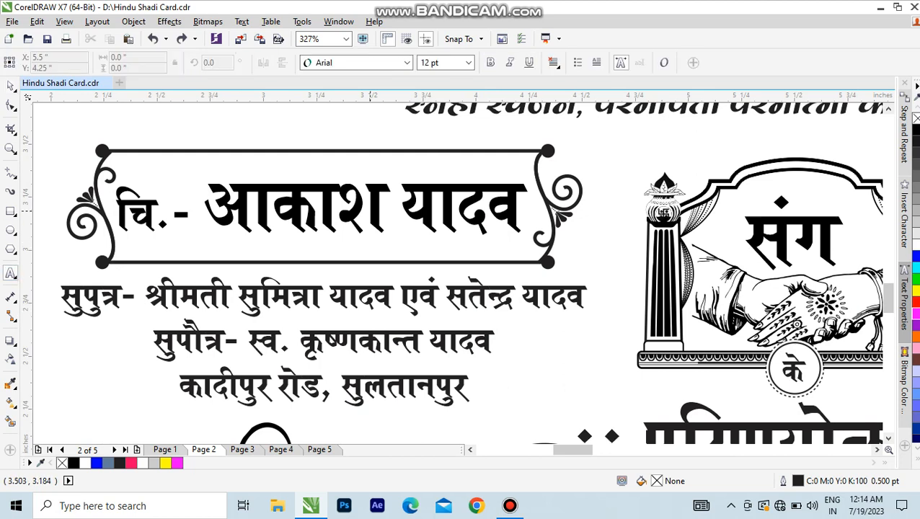
left_click(370, 209)
key("Home")
key("shift+Right")
key("shift+Right")
key("shift+Right")
key("shift+Right")
key("shift+Right")
key("shift+Right")
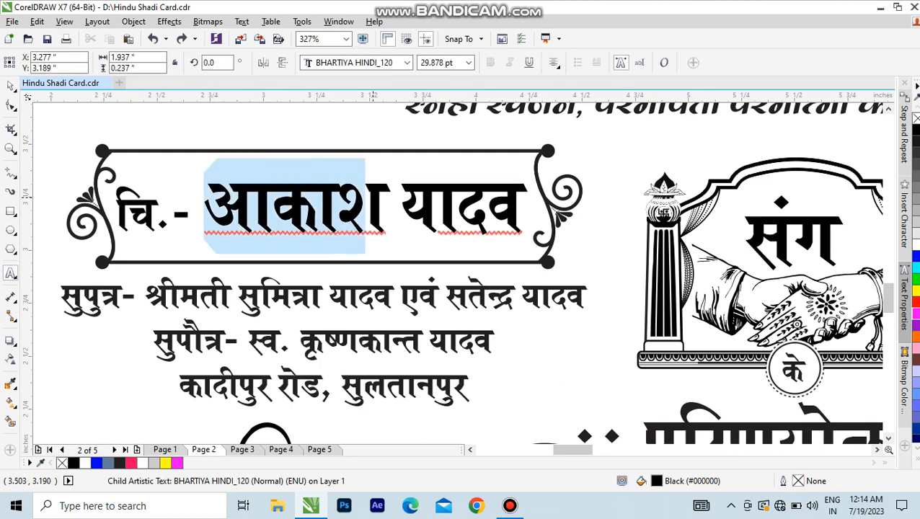
type("ट")
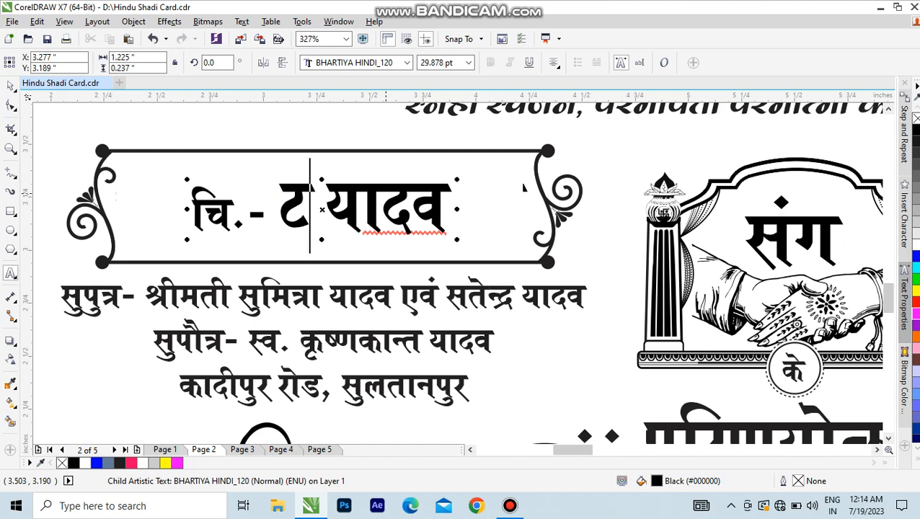
key("BackSpace")
type("अमित")
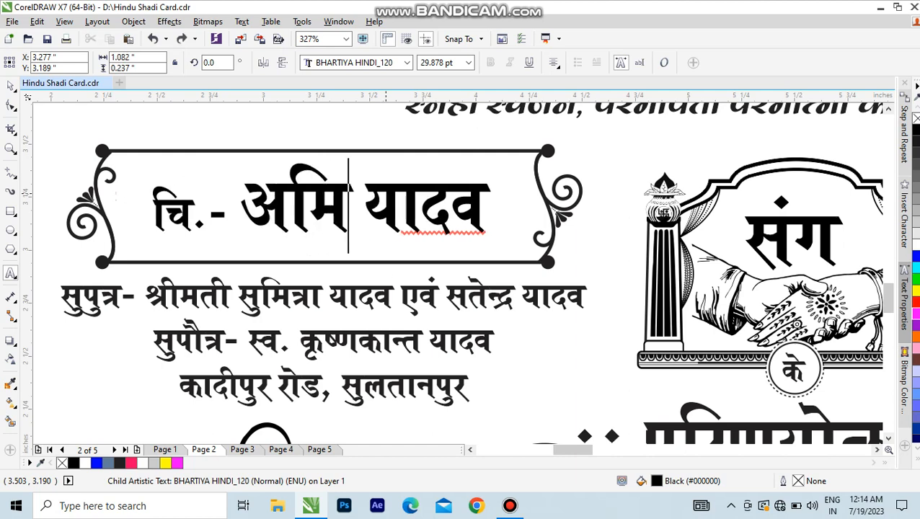
key("Escape")
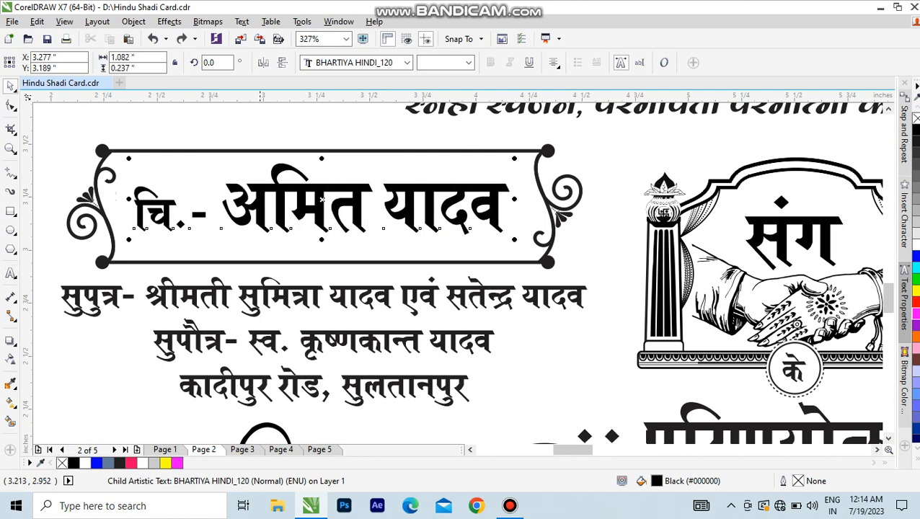
Make the three parentage lines below the groom's name pure RGB black
key("F8")
left_click(202, 286)
key("ctrl+a")
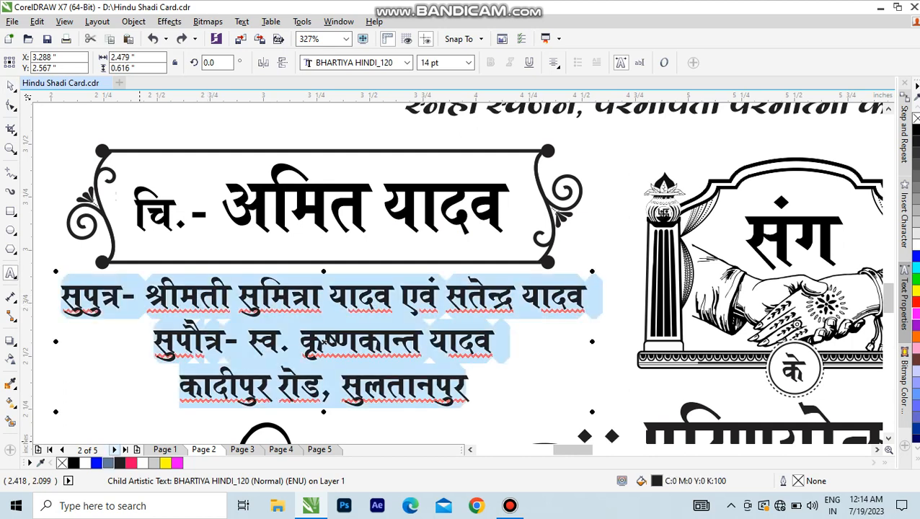
left_click(73, 463)
key("ctrl+space")
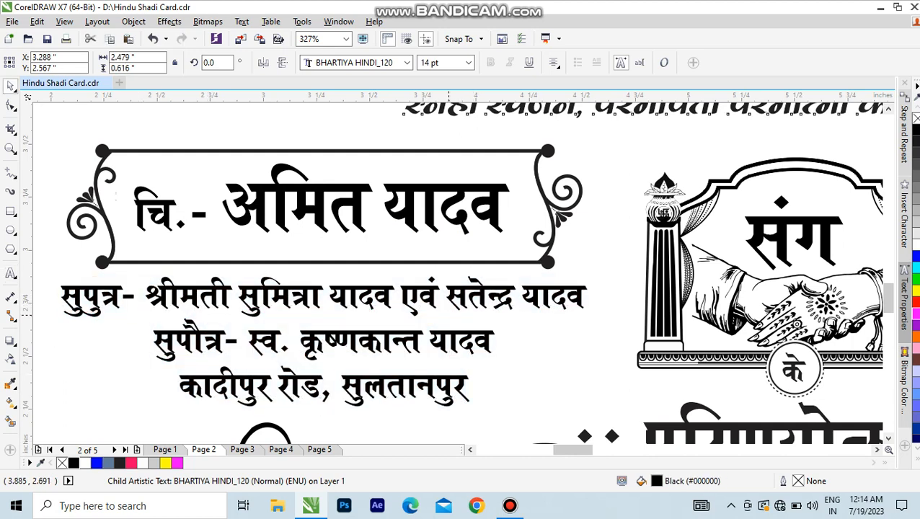
left_click(421, 296)
scroll(413, 293, "down", 1)
Replace the bride's first name with the new one and narrow the heading to about 90% width
scroll(419, 312, "down", 8)
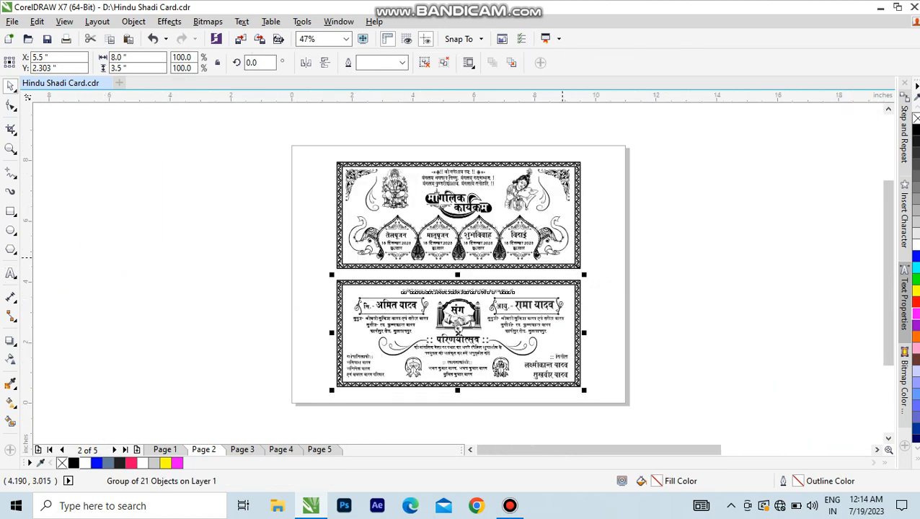
scroll(545, 316, "up", 8)
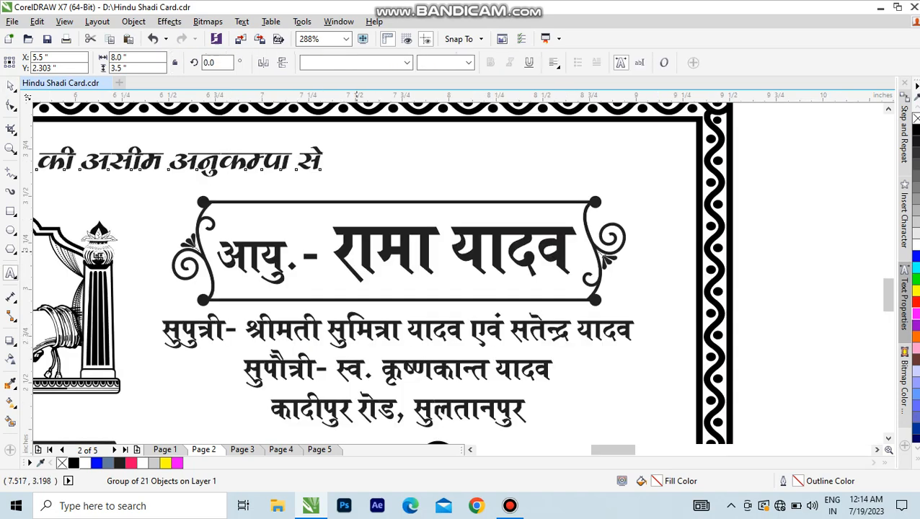
double_click(356, 252)
left_click_drag(332, 252, 434, 252)
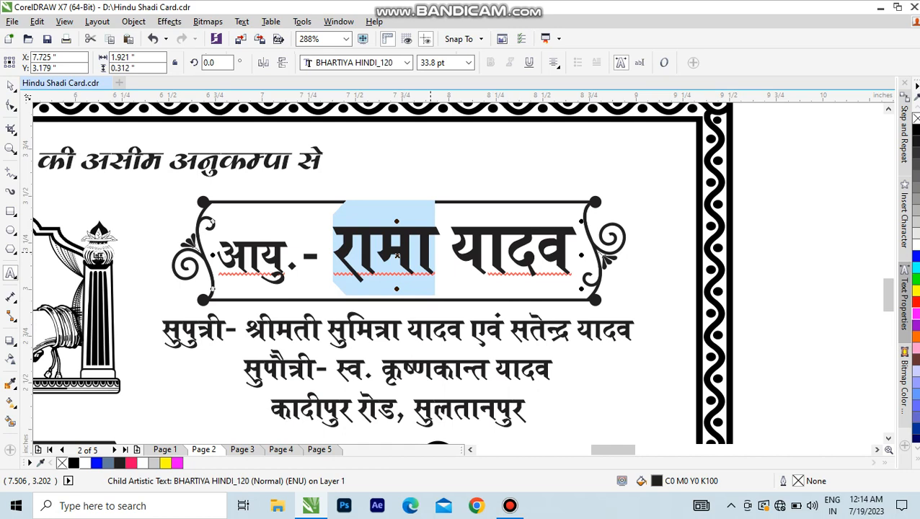
type("ओंमि")
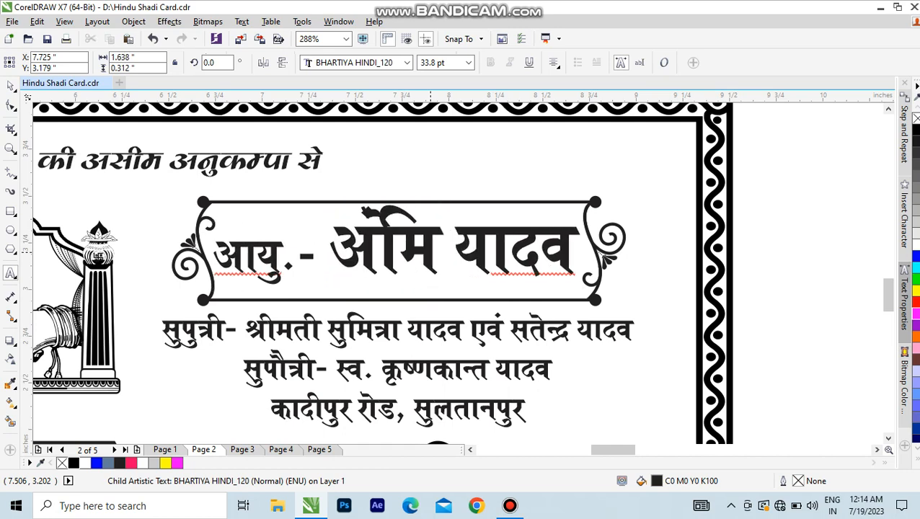
key("BackSpace")
key("BackSpace")
key("BackSpace")
key("BackSpace")
type("अंकिता")
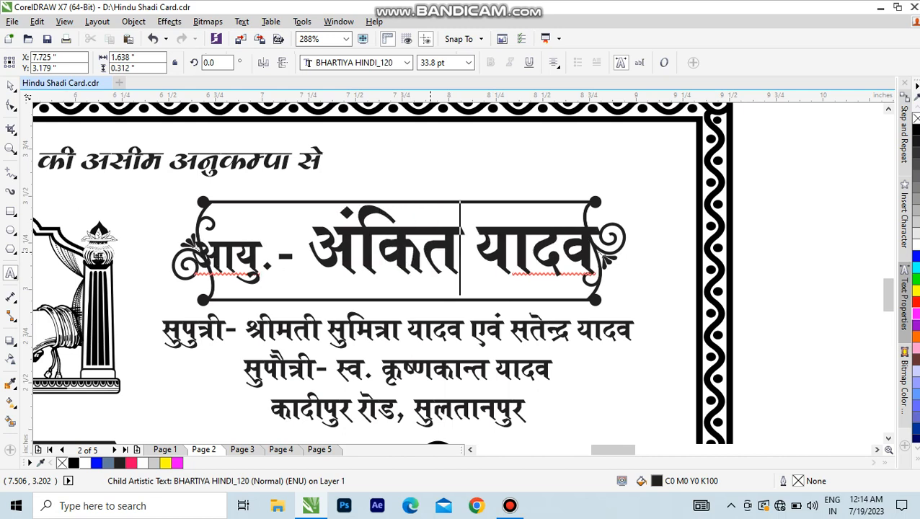
key("Escape")
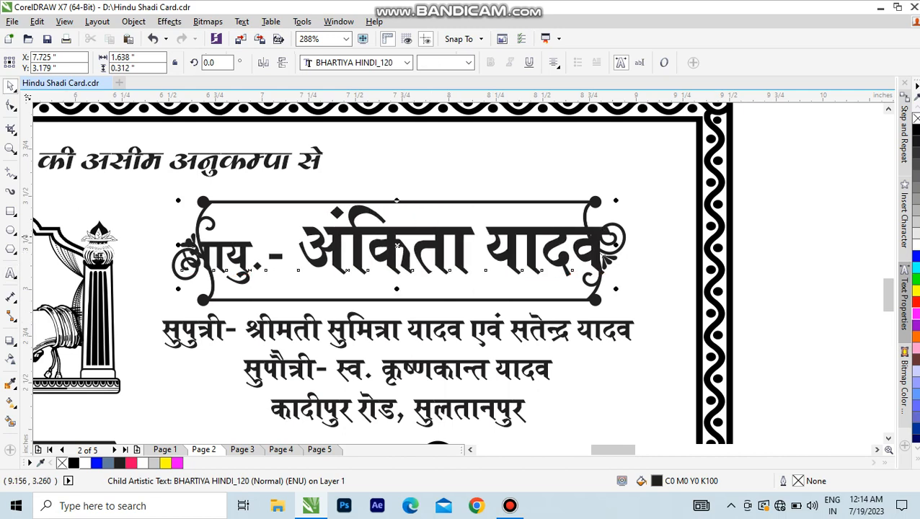
left_click_drag(618, 244, 582, 244)
key("Escape")
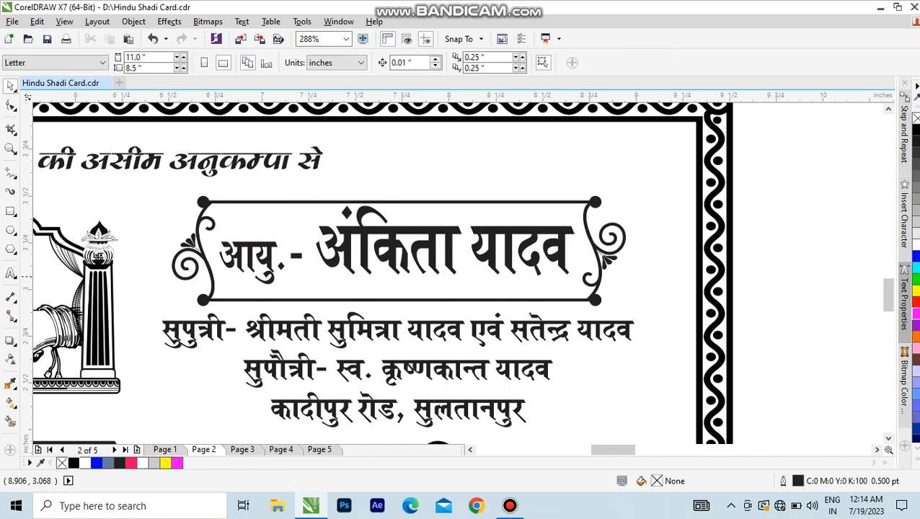
Nudge the bride's name heading slightly down so it sits centred in the right-hand ornate frame
scroll(493, 287, "down", 5)
key("F2")
left_click_drag(298, 294, 615, 400)
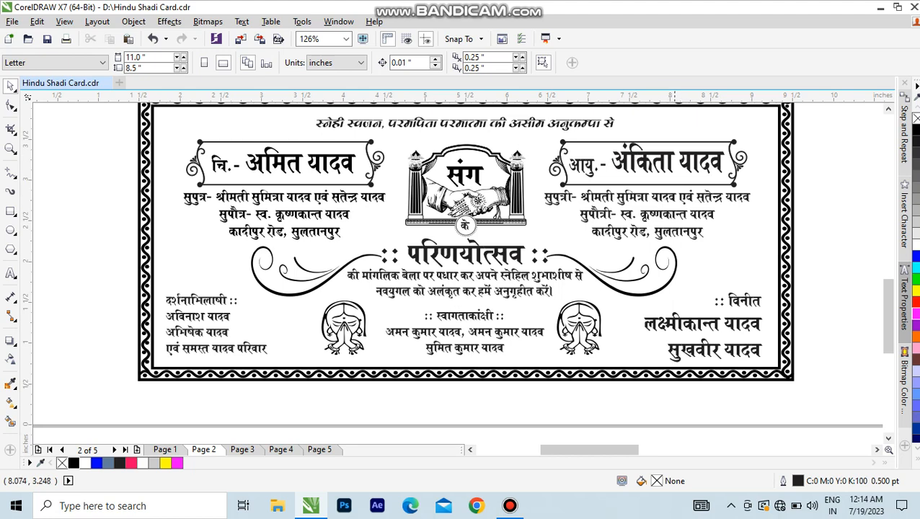
key("F8")
left_click(659, 161)
key("ctrl+space")
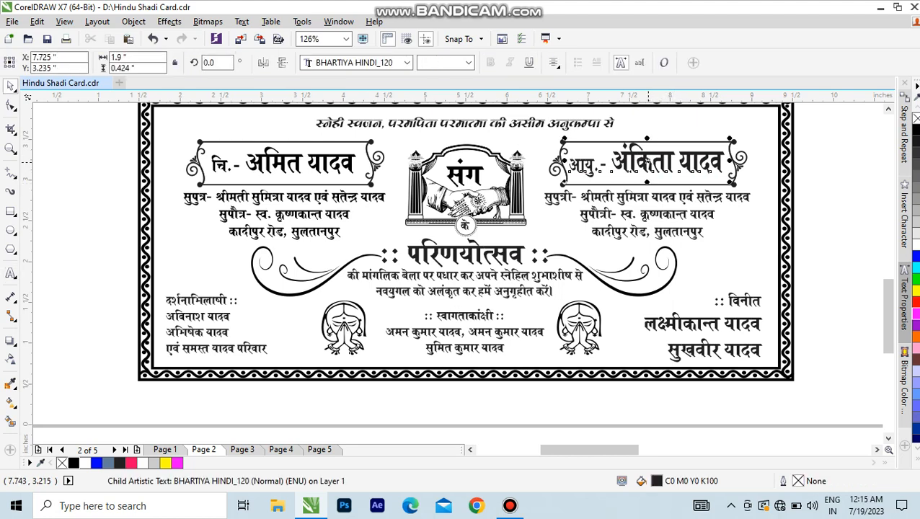
left_click_drag(649, 164, 649, 167)
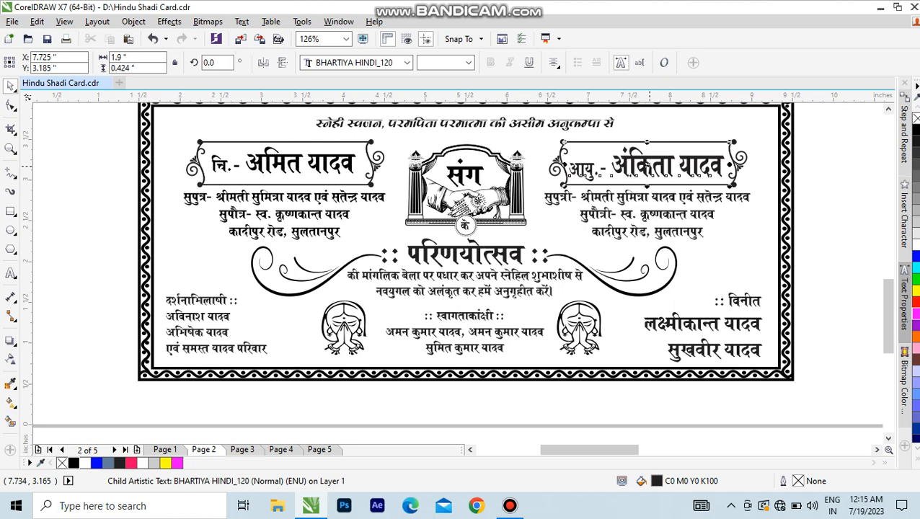
key("shift+F2")
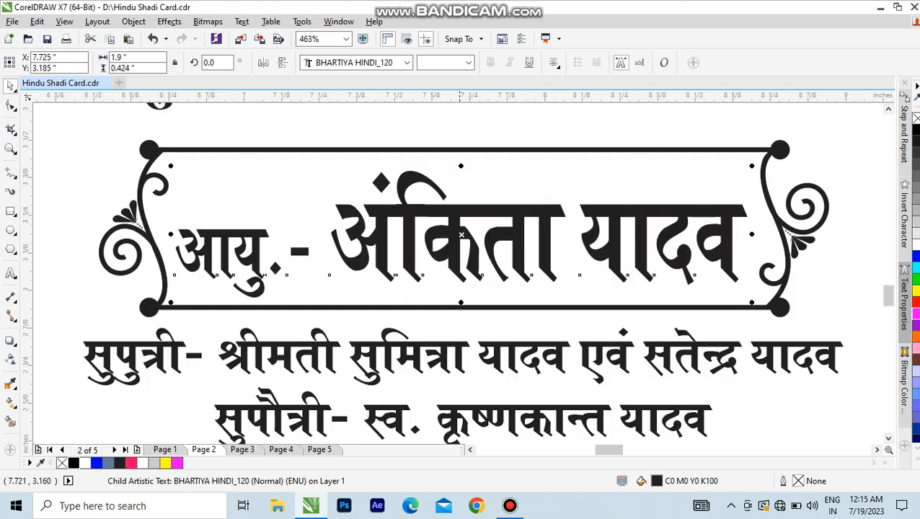
key("Up")
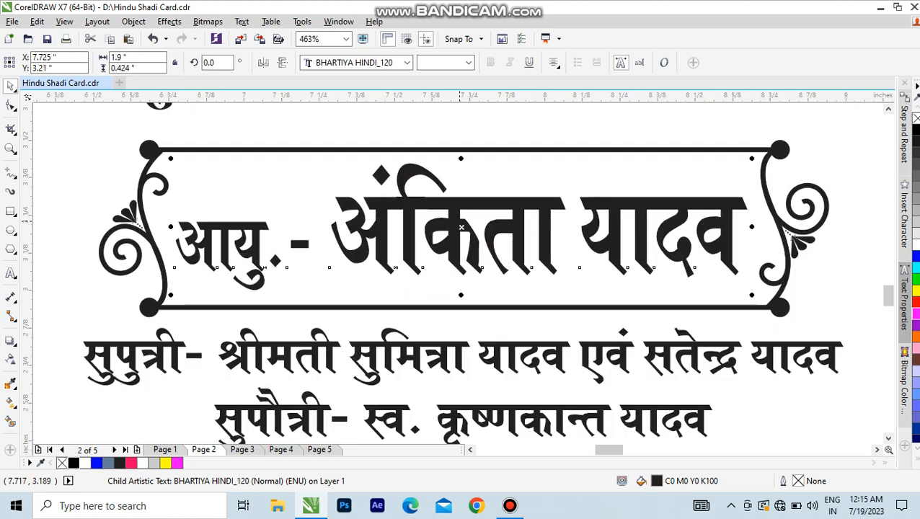
key("shift+F4")
key("Escape")
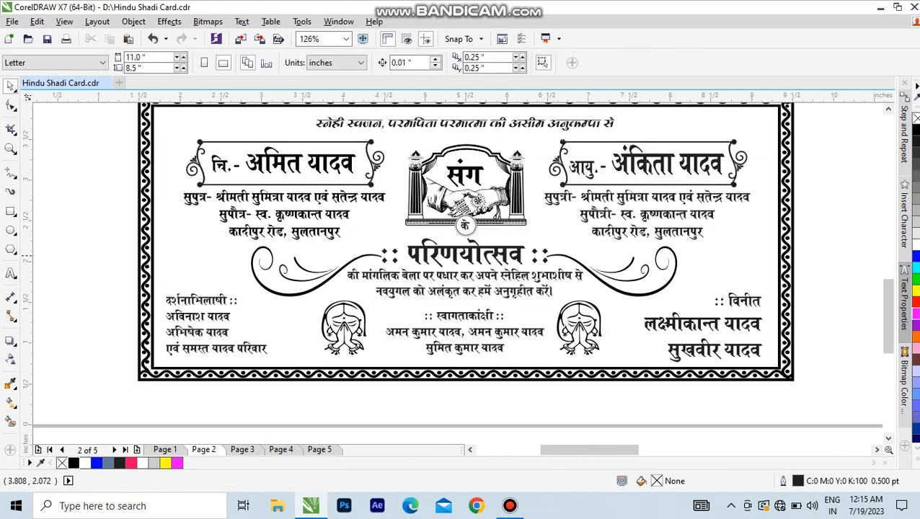
scroll(829, 400, "up", 1)
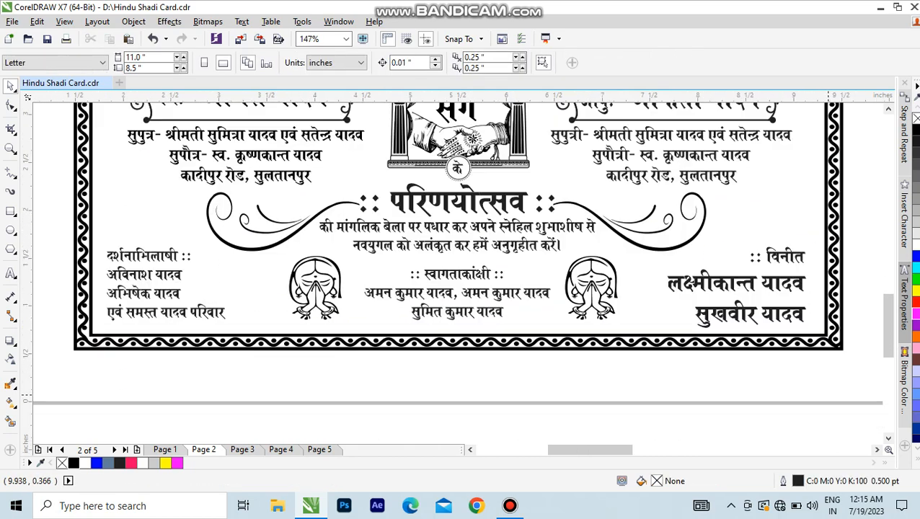
Colour the two signatory names under विनीत red (R255 G0 B0) and switch them to another BHARTIYA HINDI font variant
left_click(736, 283)
key("ctrl+a")
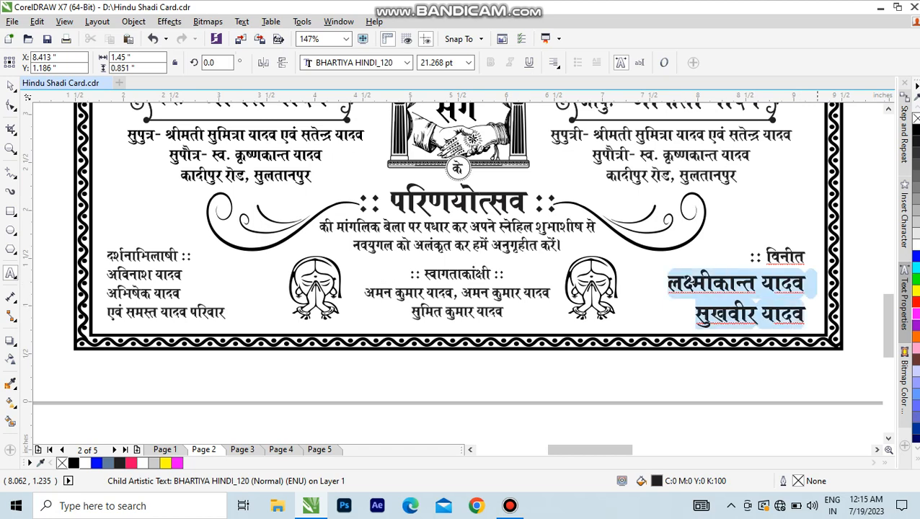
left_click(916, 301)
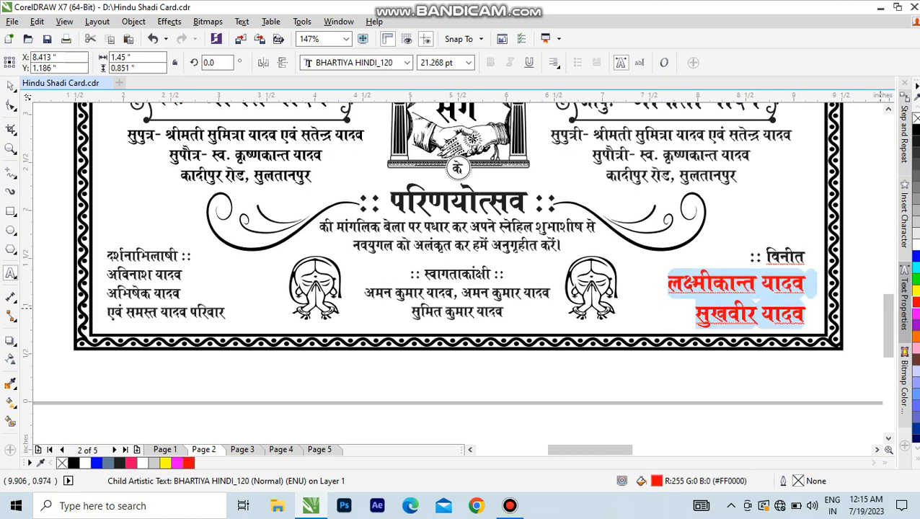
left_click(407, 63)
mouse_move(514, 128)
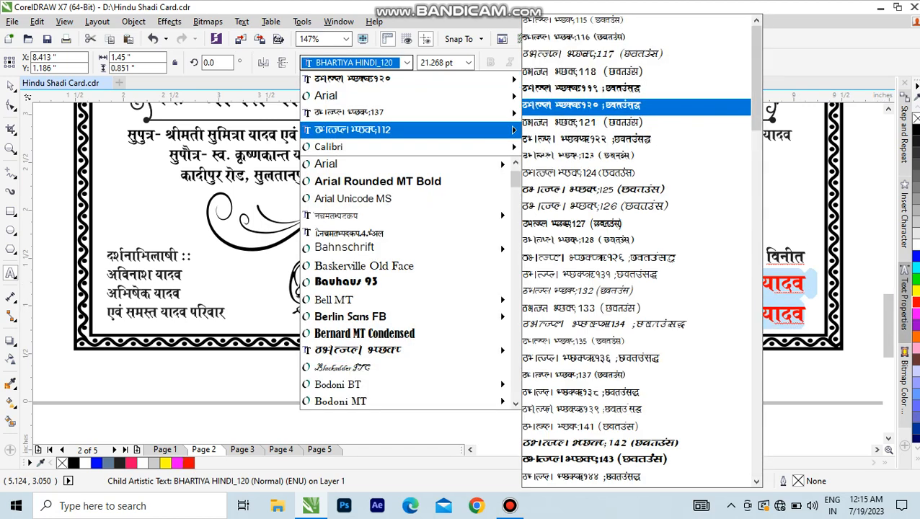
left_click(617, 105)
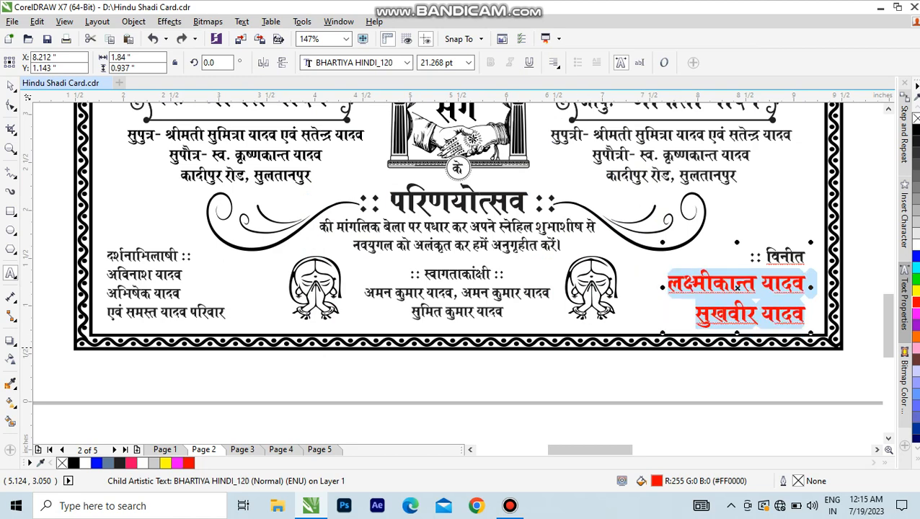
left_click(548, 360)
key("Escape")
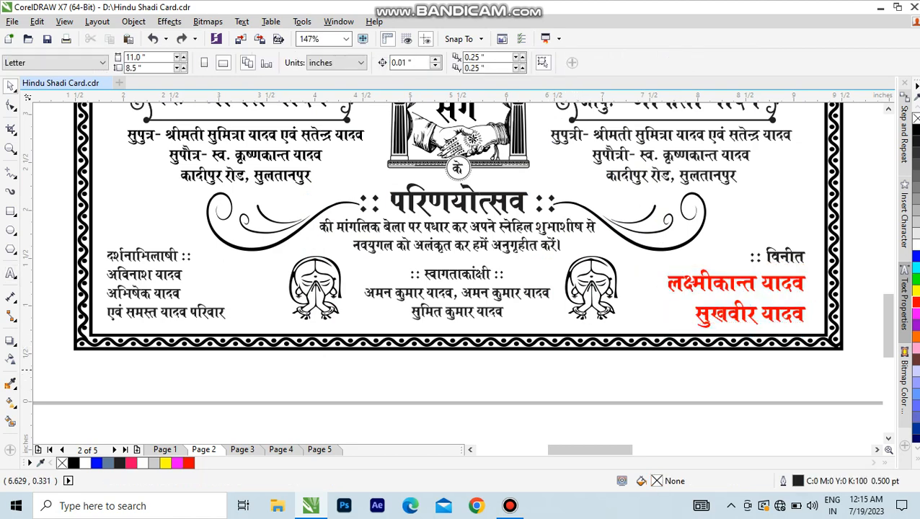
scroll(531, 299, "down", 1)
scroll(531, 297, "down", 6)
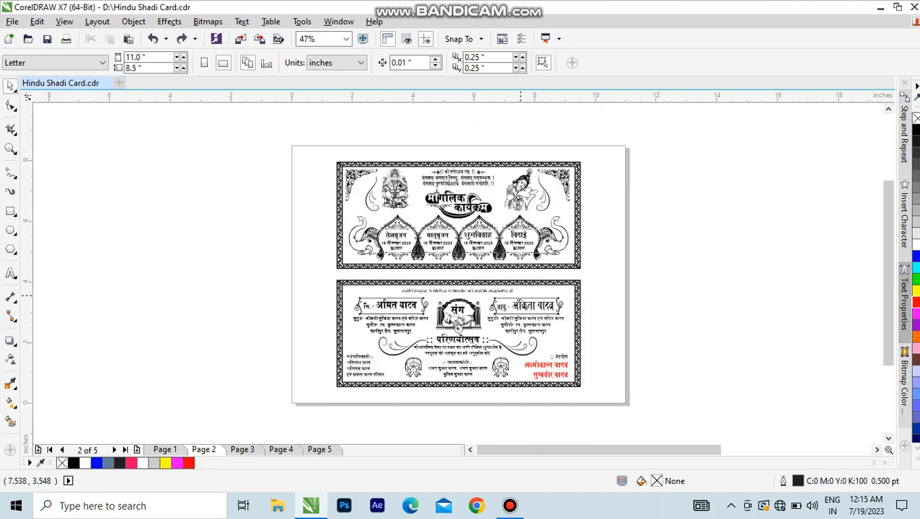
key("F2")
left_click_drag(200, 226, 499, 336)
key("F8")
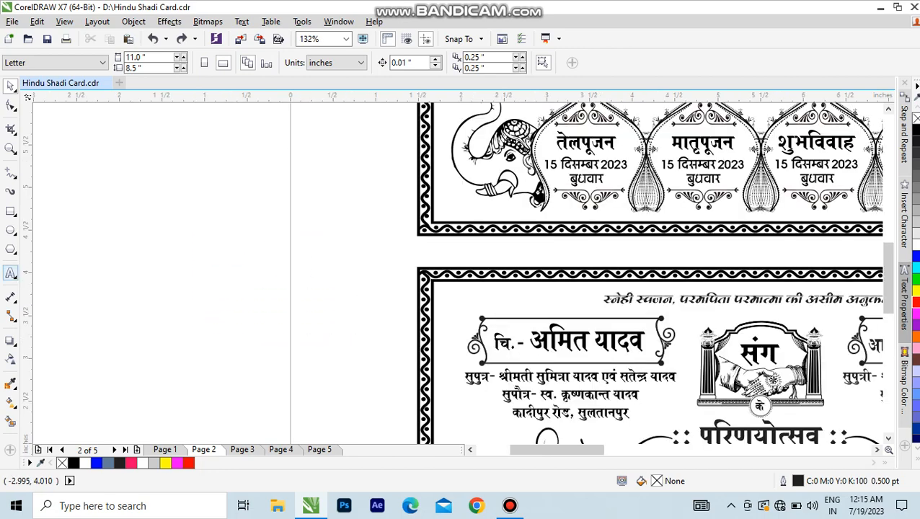
left_click(154, 274)
type("Paa")
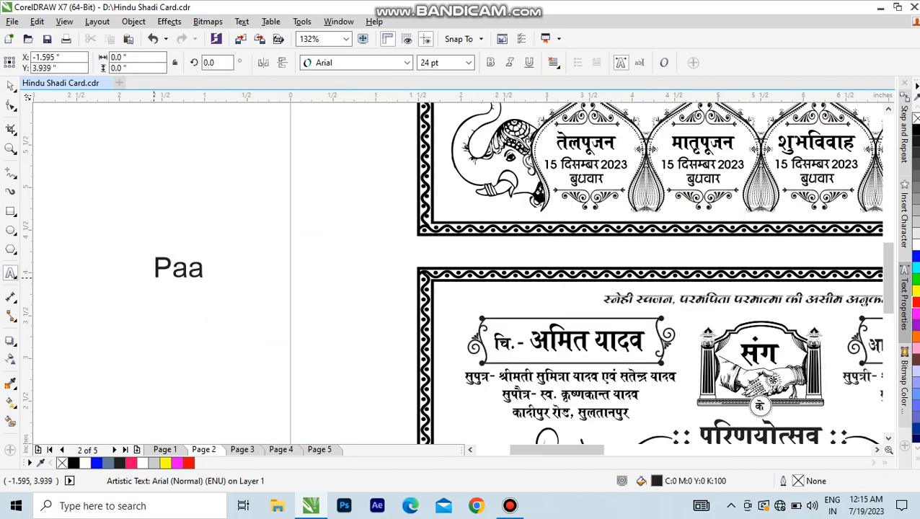
key("BackSpace")
type("ssword")
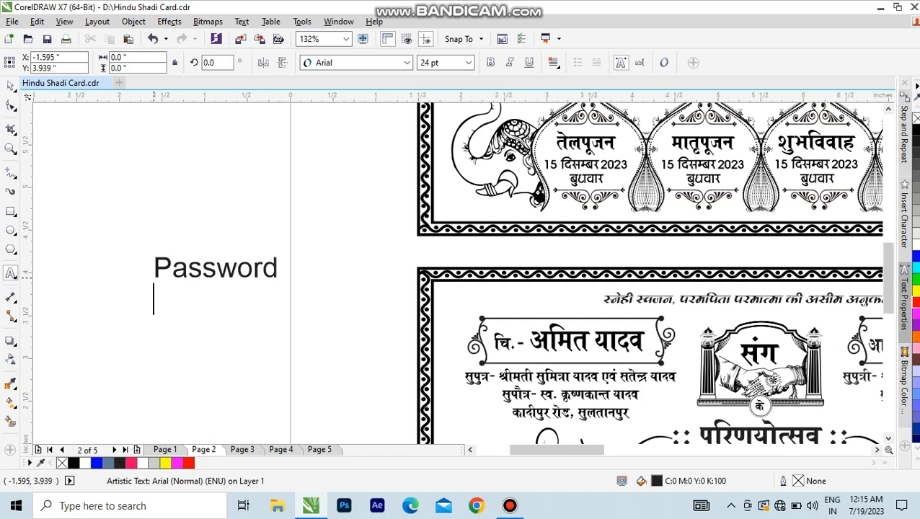
key("ctrl+a")
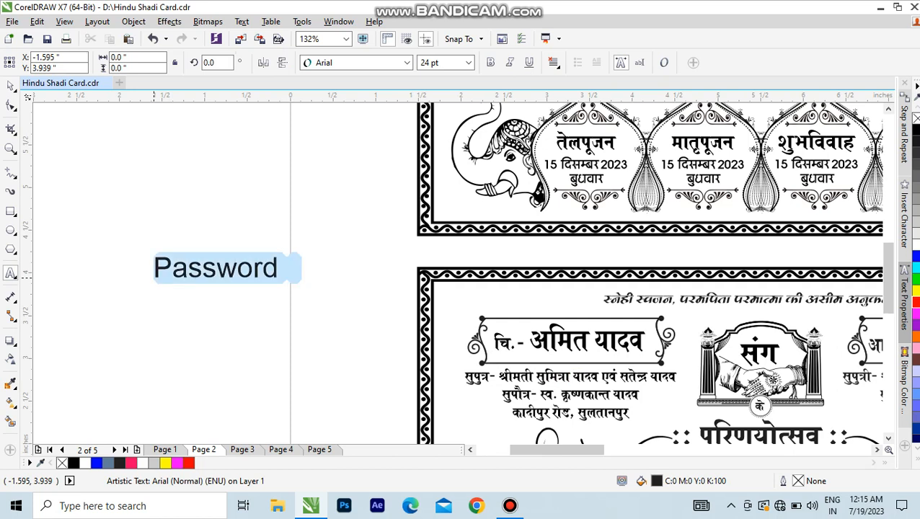
type("11")
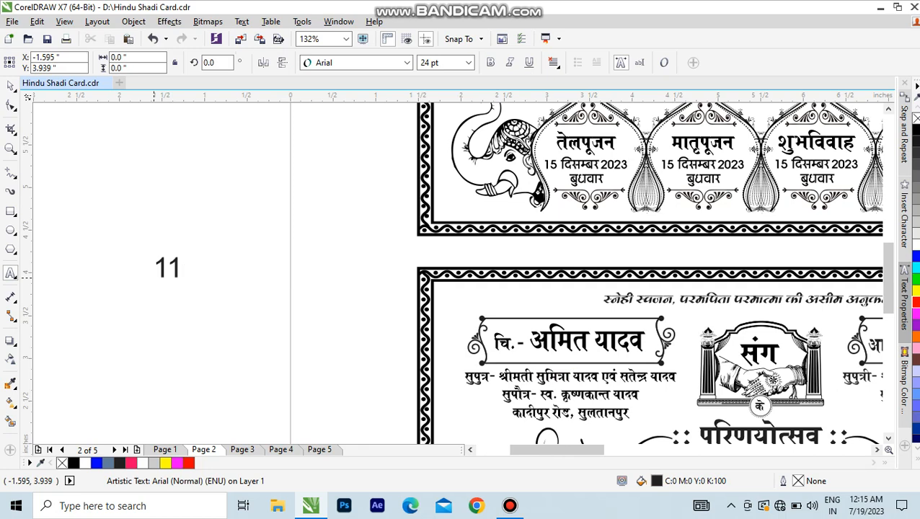
key("ctrl+space")
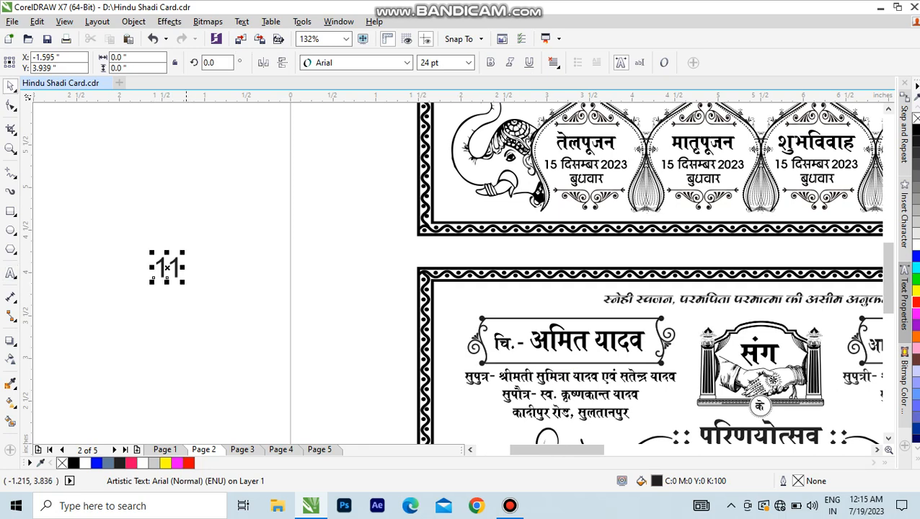
left_click(187, 284)
left_click(177, 272)
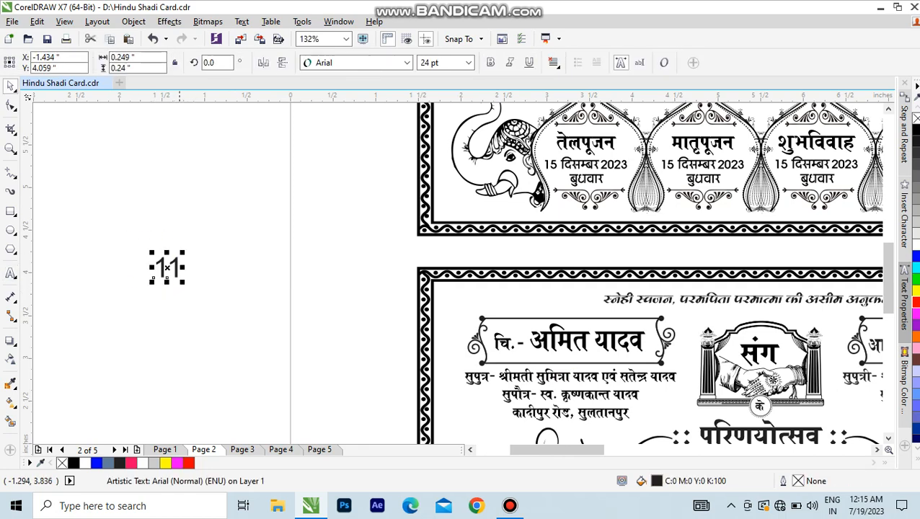
left_click_drag(182, 282, 295, 360)
key("Delete")
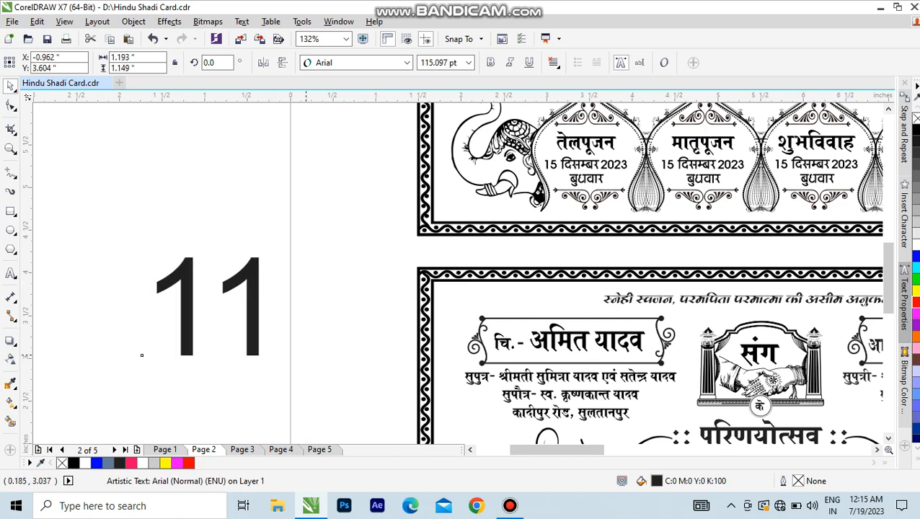
scroll(373, 255, "down", 4)
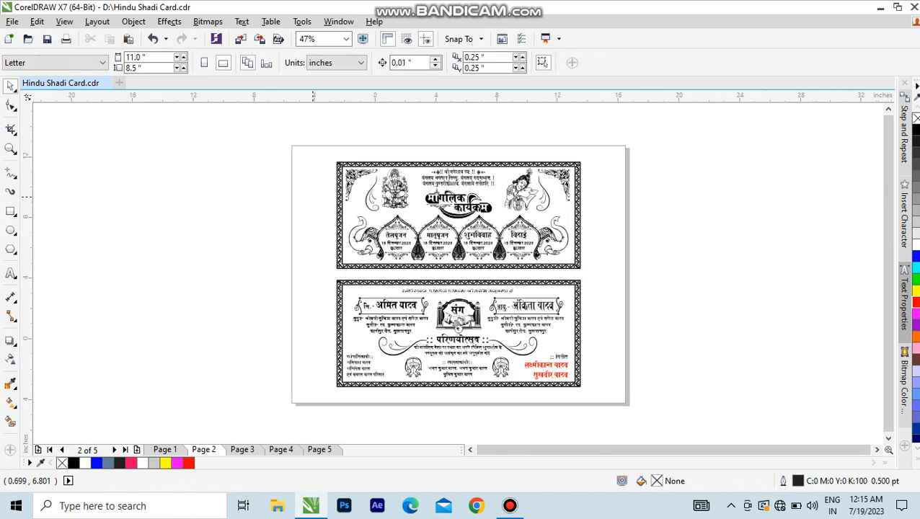
Zoom onto the lower card and recolour the red signatory names under विनीत black
key("F2")
left_click_drag(373, 256, 568, 341)
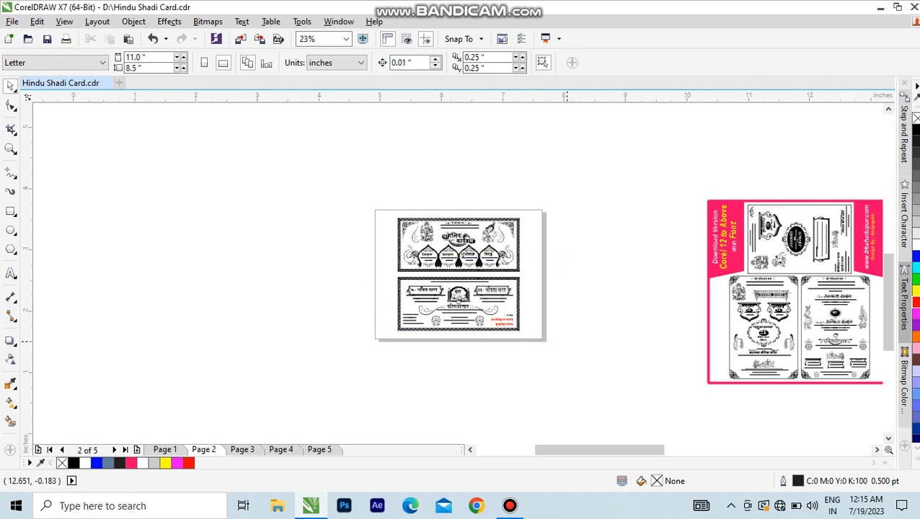
key("F2")
left_click_drag(156, 176, 690, 409)
left_click(690, 382)
left_click(699, 373, "ctrl")
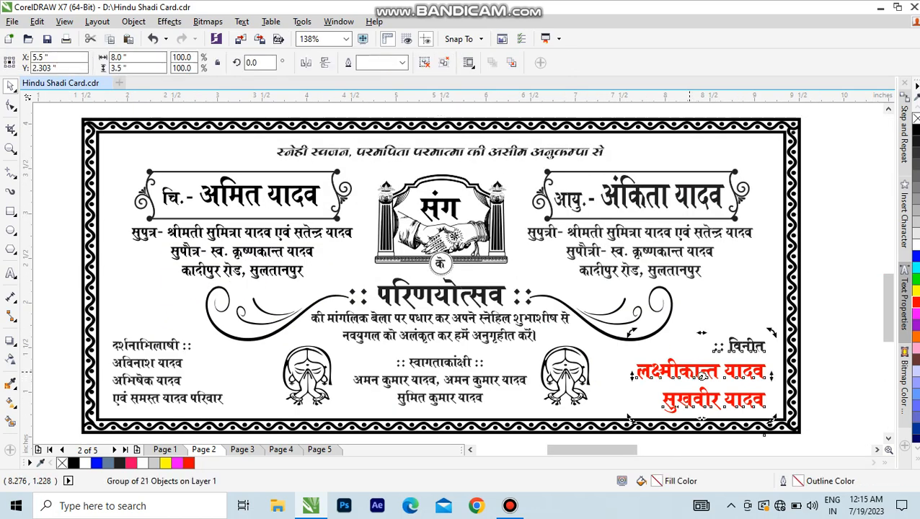
left_click(73, 463)
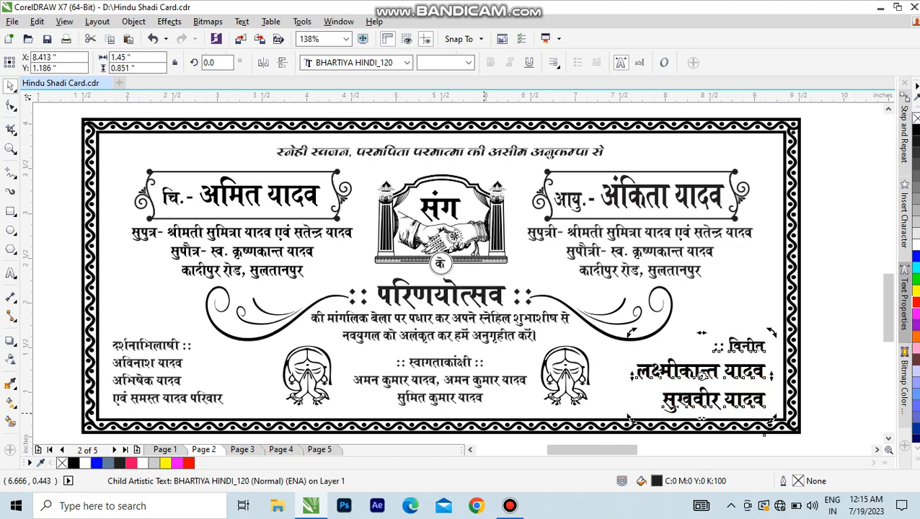
key("F8")
left_click(465, 396)
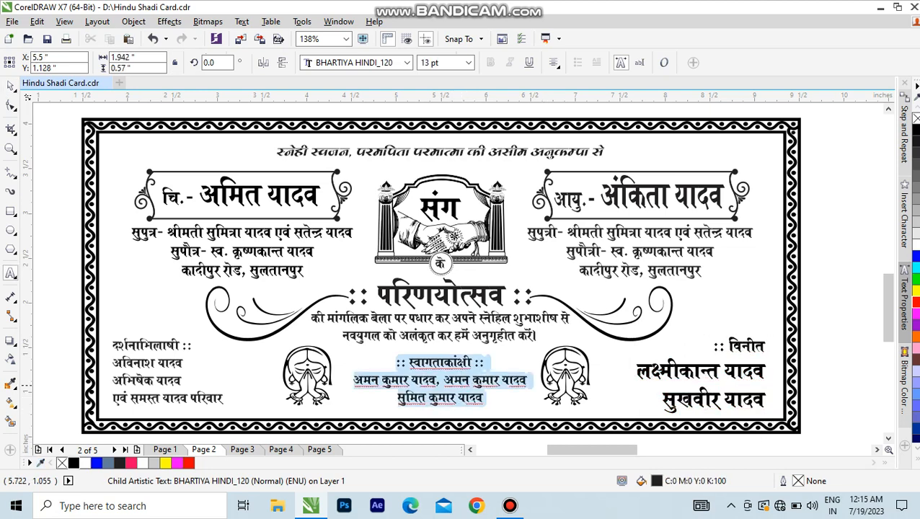
Change the second first name on the centre welcome line to 'अंकित'
left_click_drag(443, 380, 469, 380)
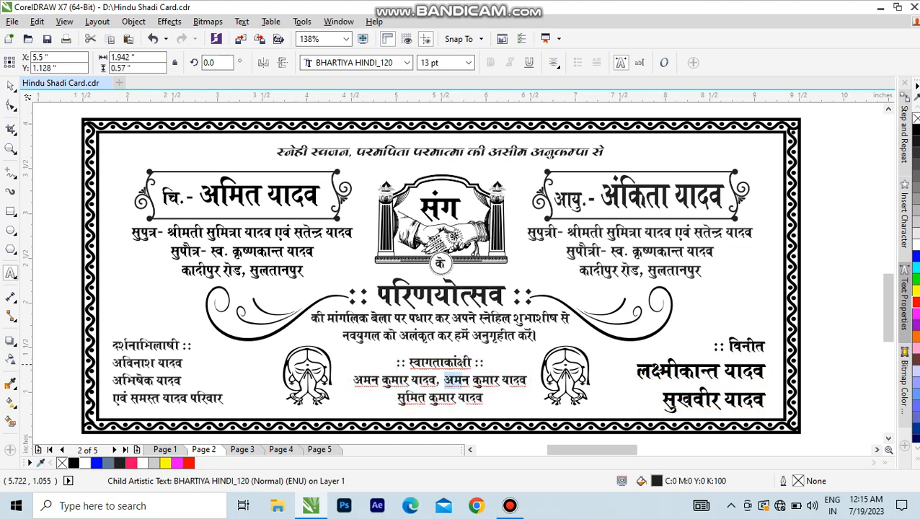
key("shift+F2")
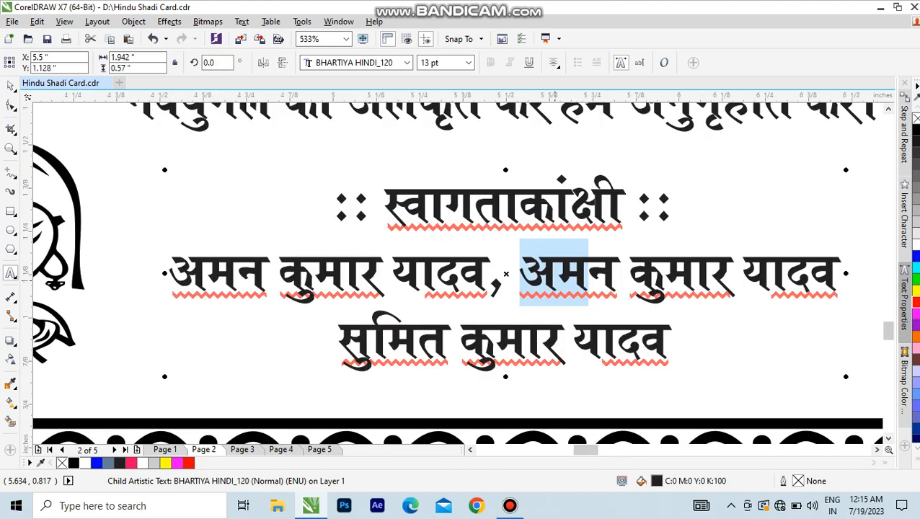
left_click(557, 274)
left_click_drag(524, 277, 610, 277)
type("अ")
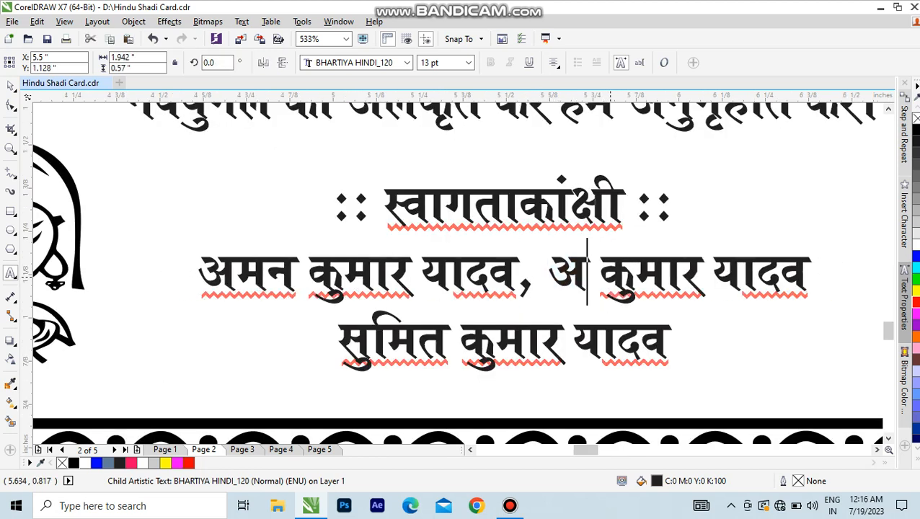
type("ं")
type("किम")
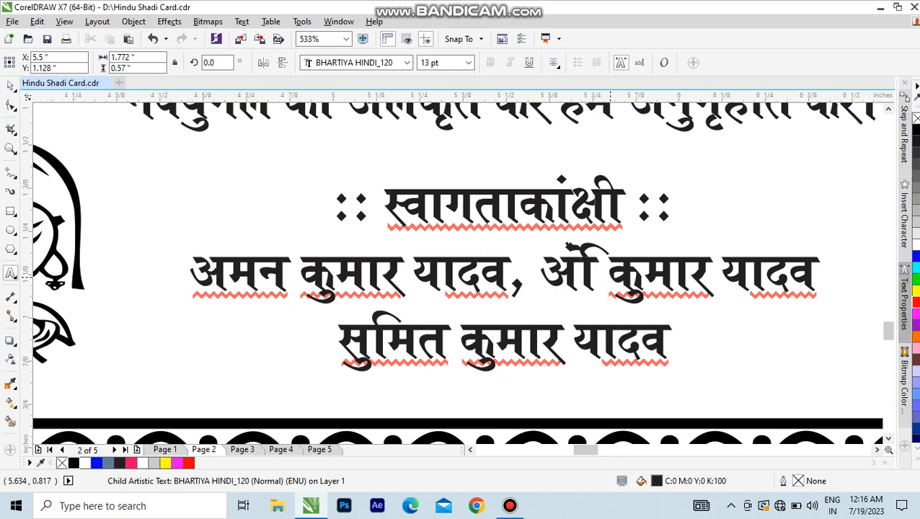
key("BackSpace")
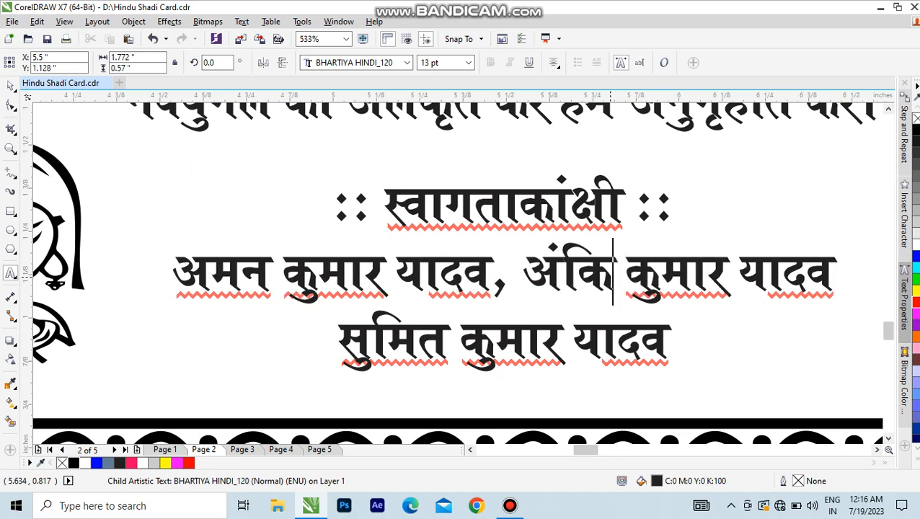
type("त")
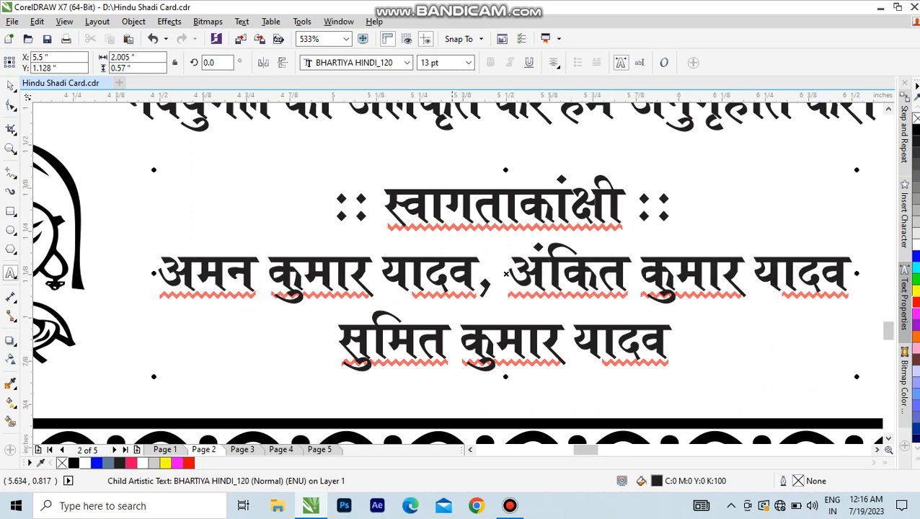
Replace the third line's first name with 'मित' and finish editing the welcome text
left_click_drag(451, 342, 310, 334)
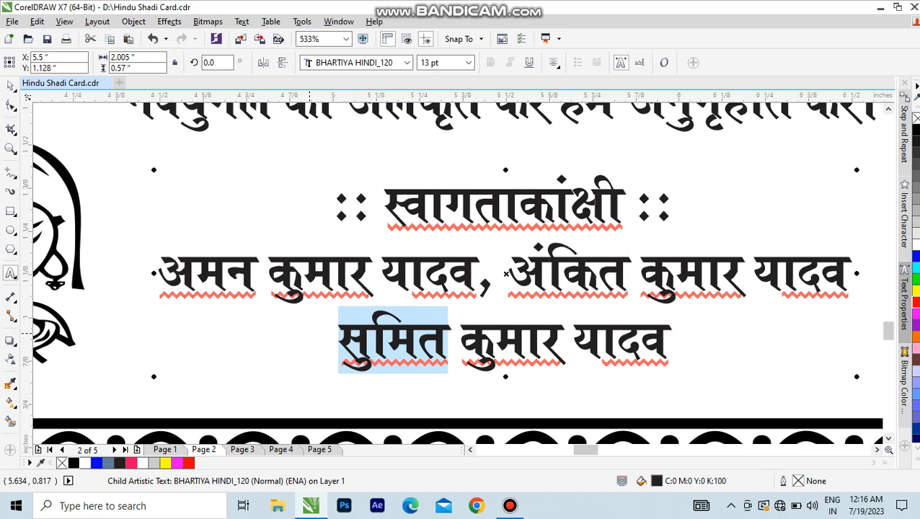
type("अक")
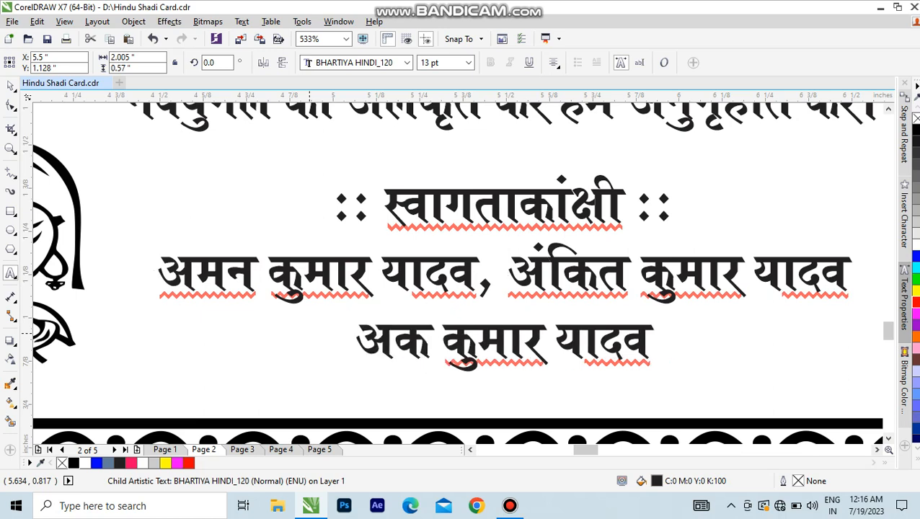
key("BackSpace")
type("मित")
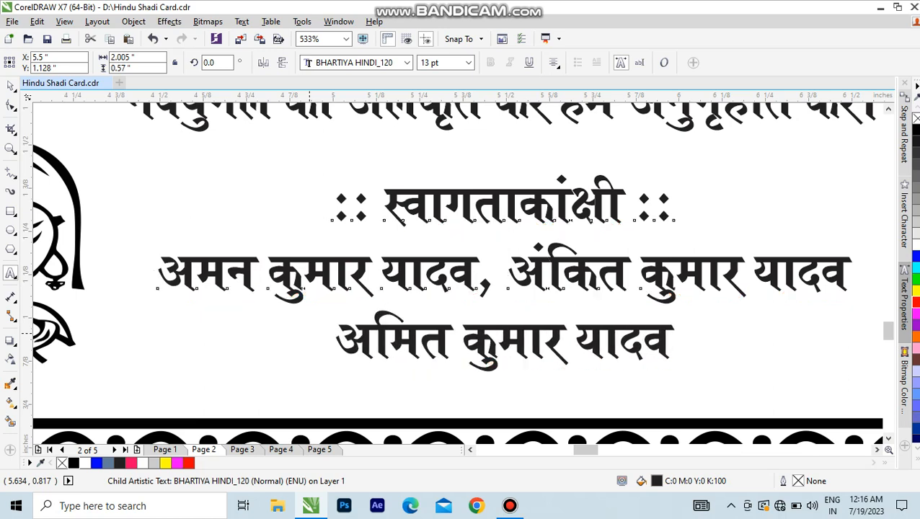
key("ctrl+space")
Zoom from the full card into the lower-left family list, ready to edit its first name
key("F4")
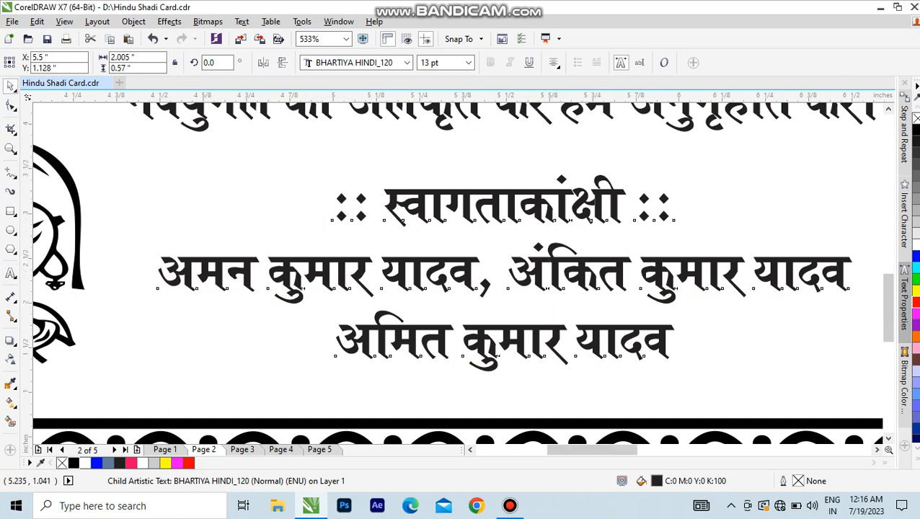
key("F2")
left_click_drag(76, 329, 314, 416)
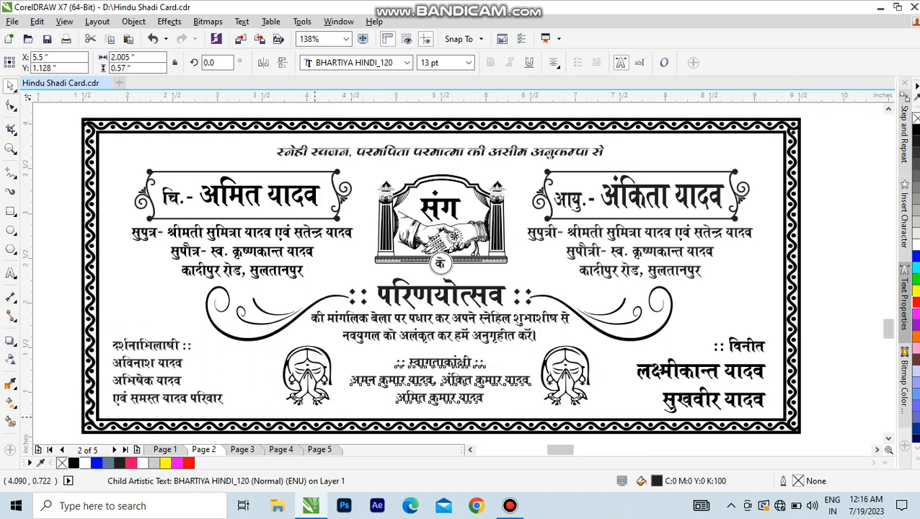
key("F8")
left_click(282, 235)
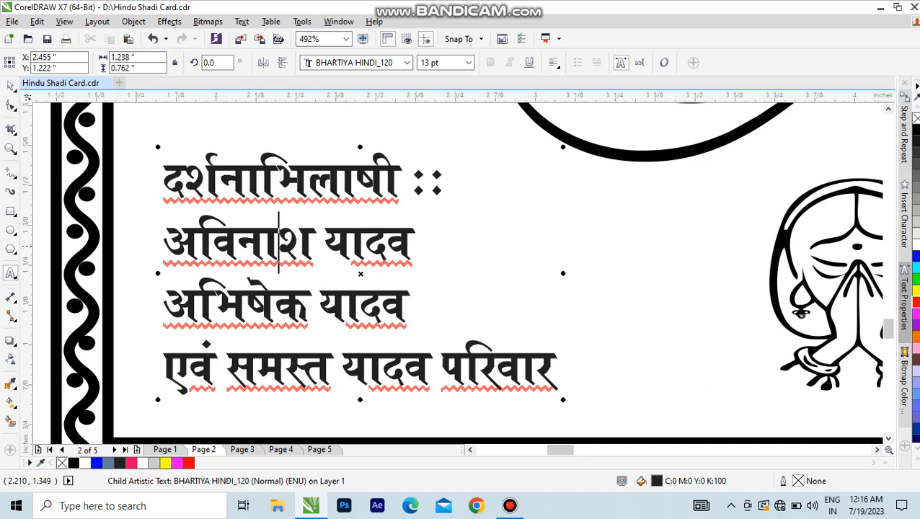
Change the first listed person's first name to 'अंकुर'
left_click_drag(163, 241, 324, 245)
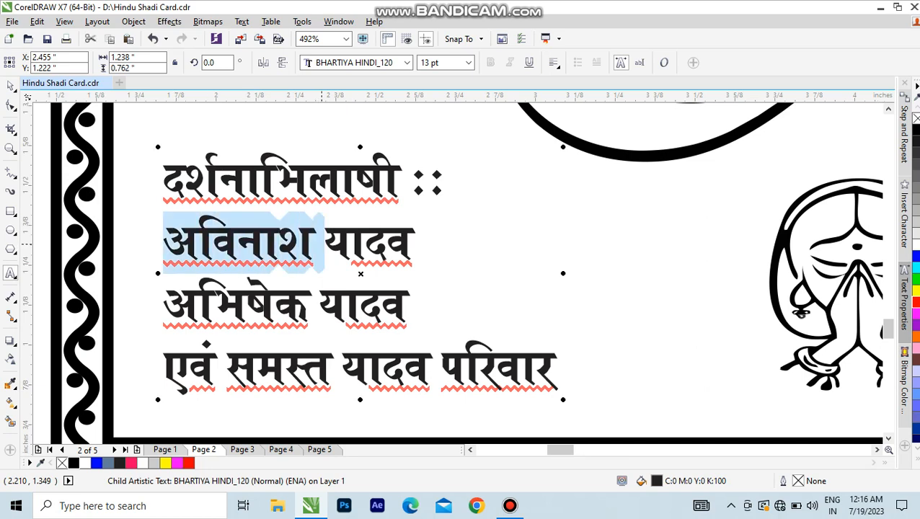
left_click(306, 242)
left_click_drag(164, 243, 313, 245)
type("अक")
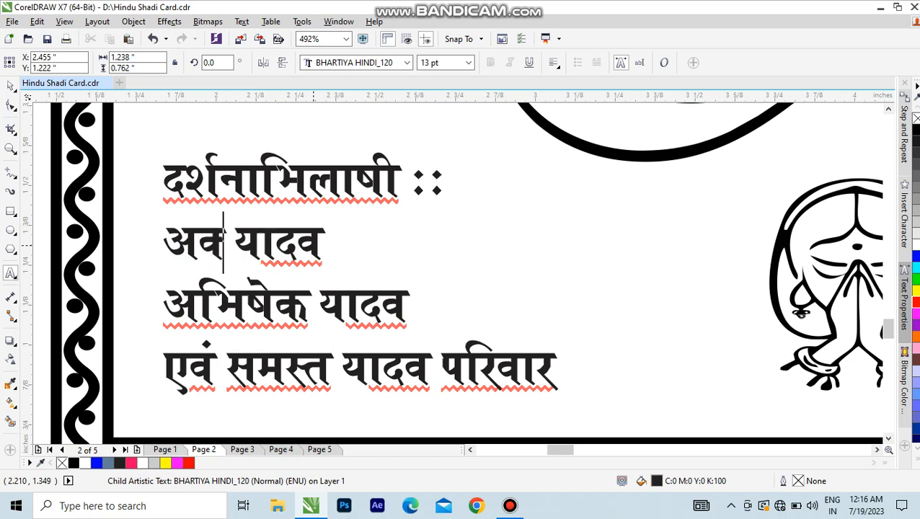
key("BackSpace")
type("ंक")
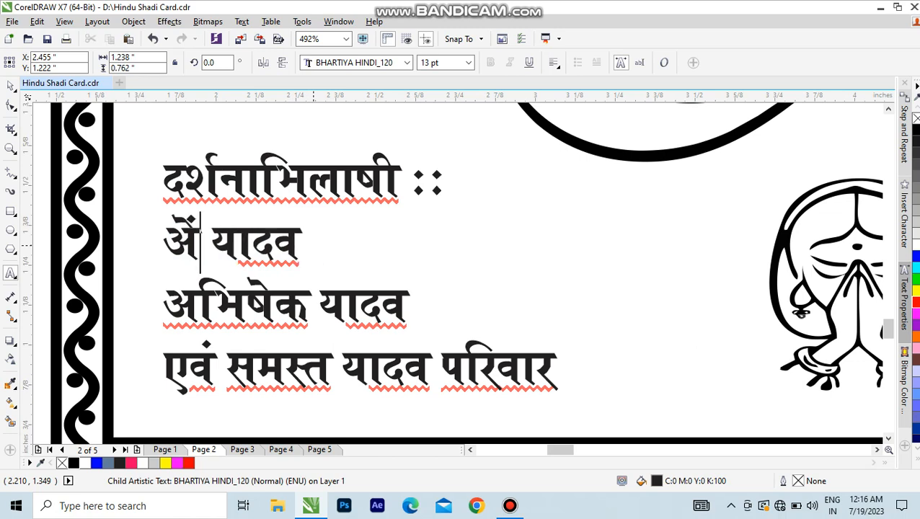
type("ुर")
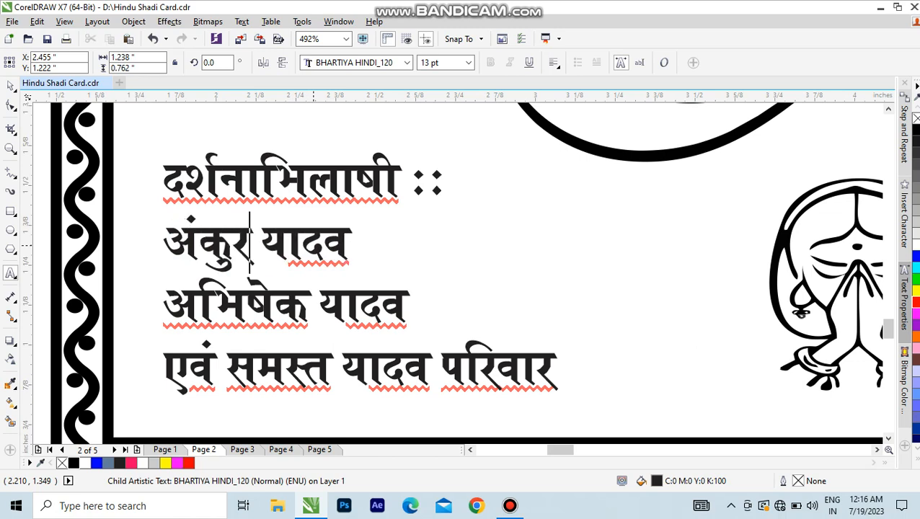
key("Escape")
Retype the end of that person's surname as 'दुवंशी' and view the whole card
left_click_drag(287, 241, 349, 242)
type("दु")
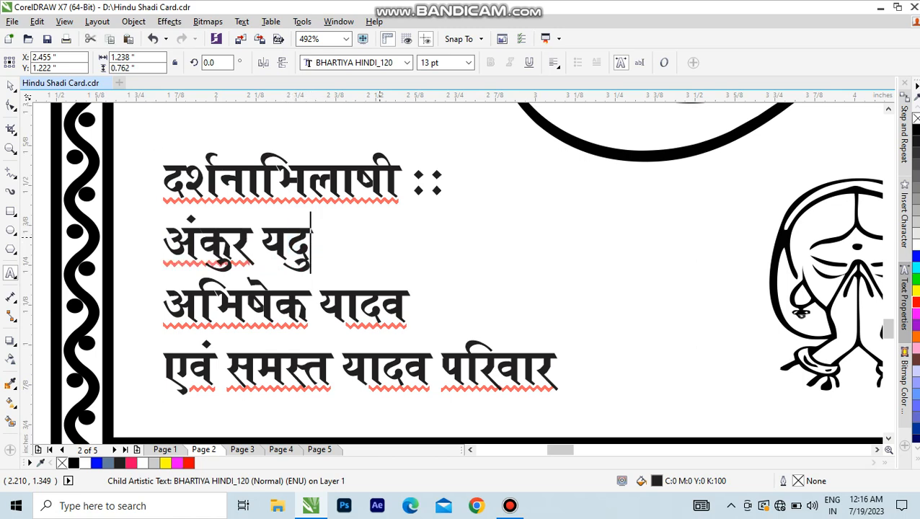
type("वंशी")
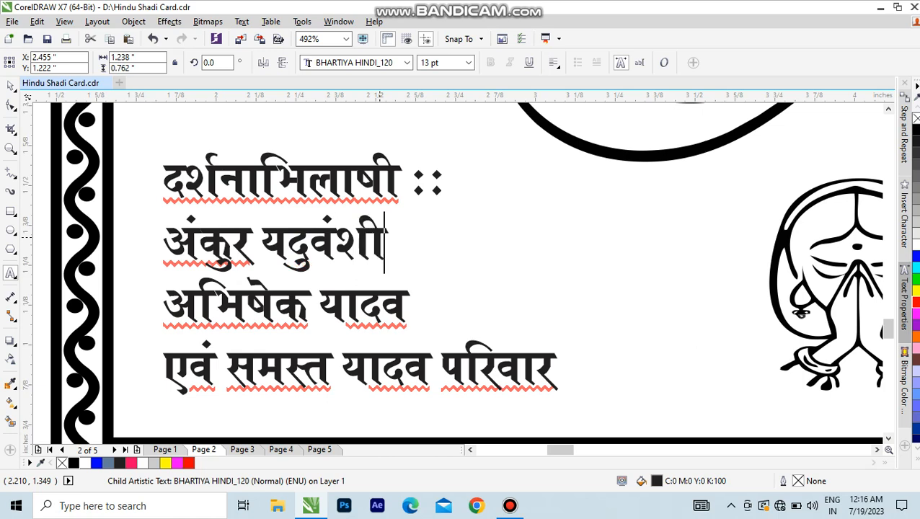
left_click(259, 311)
left_click(367, 363)
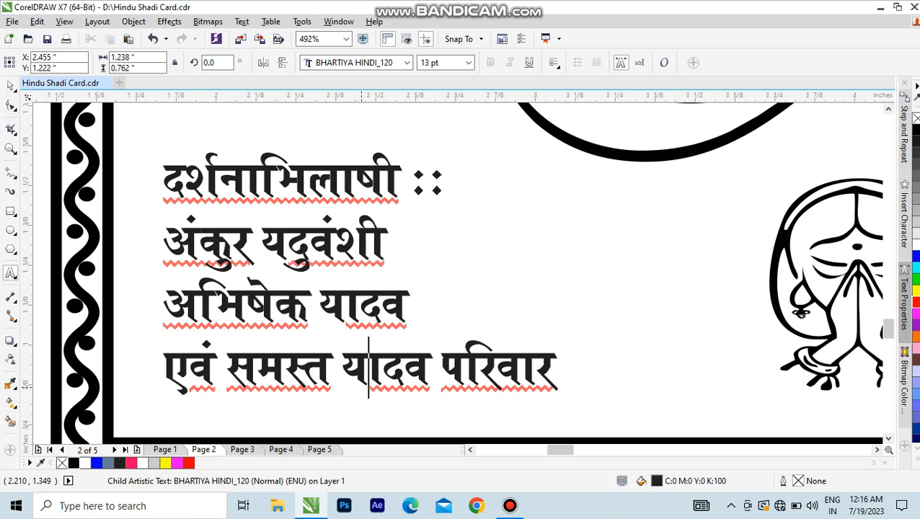
left_click(464, 366)
key("ctrl+space")
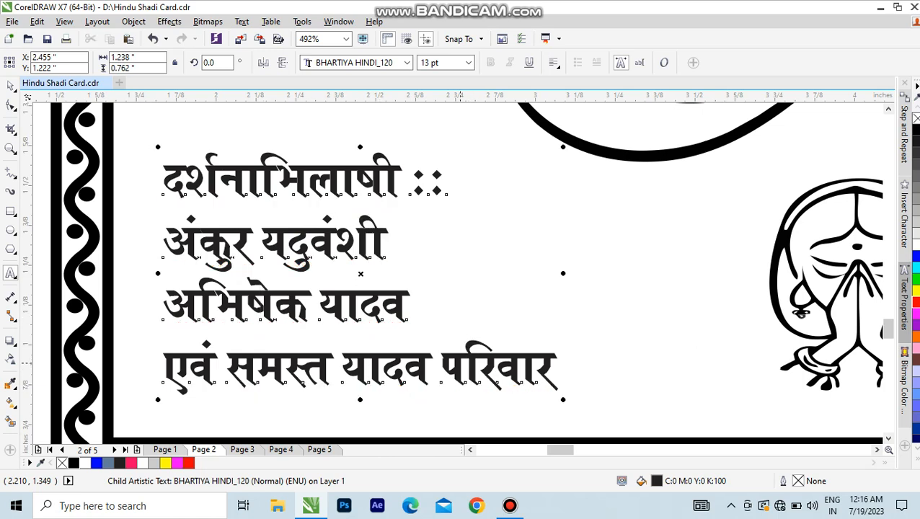
key("F4")
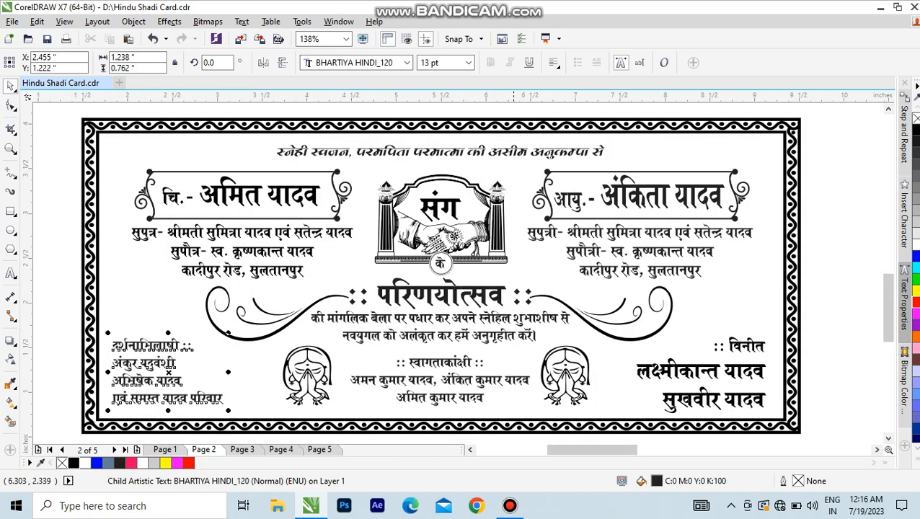
Zoom into the top verse line and enlarge it slightly, to about 14.7 pt
key("F2")
mouse_move(255, 121)
left_mouse_down()
mouse_move(492, 203)
mouse_move(713, 258)
left_mouse_up()
left_click(459, 215)
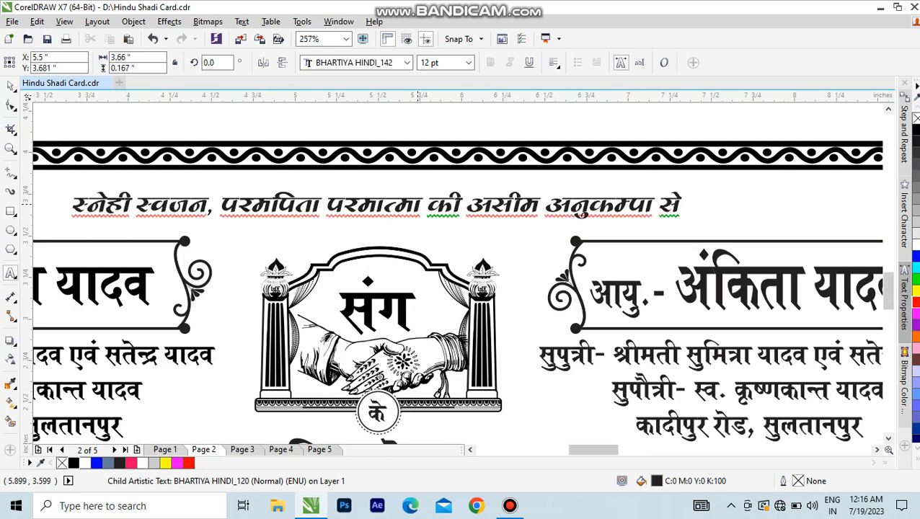
key("ctrl+space")
left_click_drag(686, 223, 760, 240)
Try red on the top verse, then revert it back to black
left_click(915, 314)
key("F3")
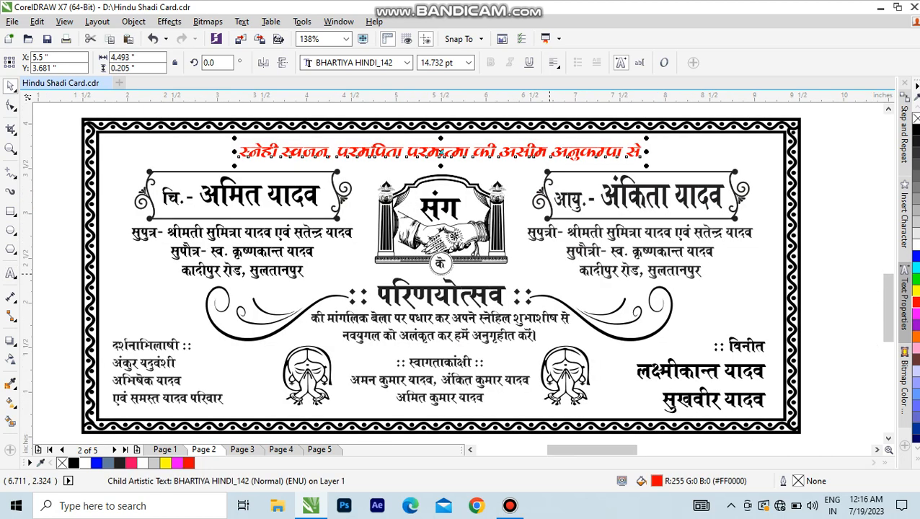
key("ctrl+z")
left_click(854, 302)
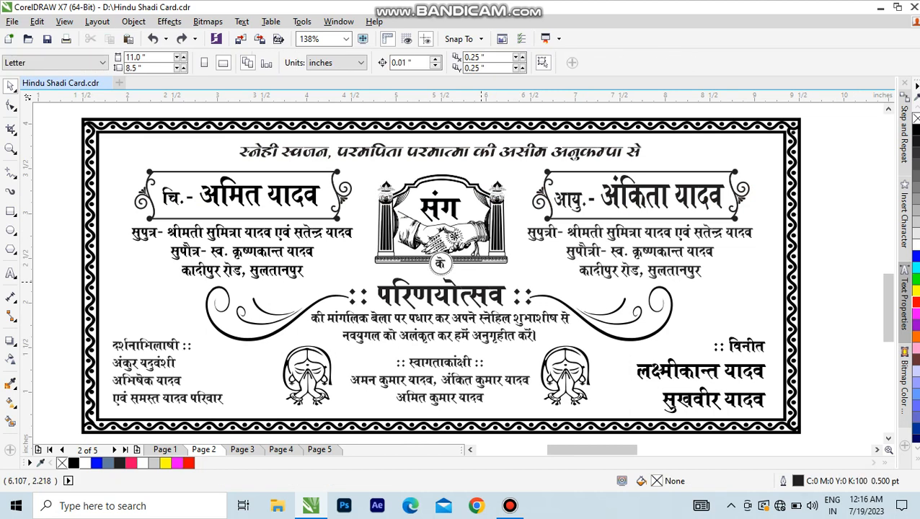
scroll(544, 256, "down", 1)
scroll(189, 182, "up", 3)
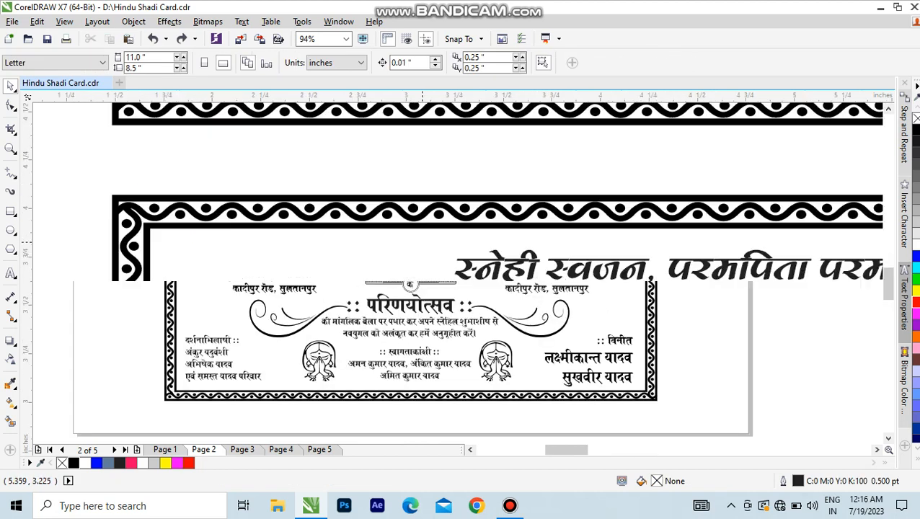
key("F5")
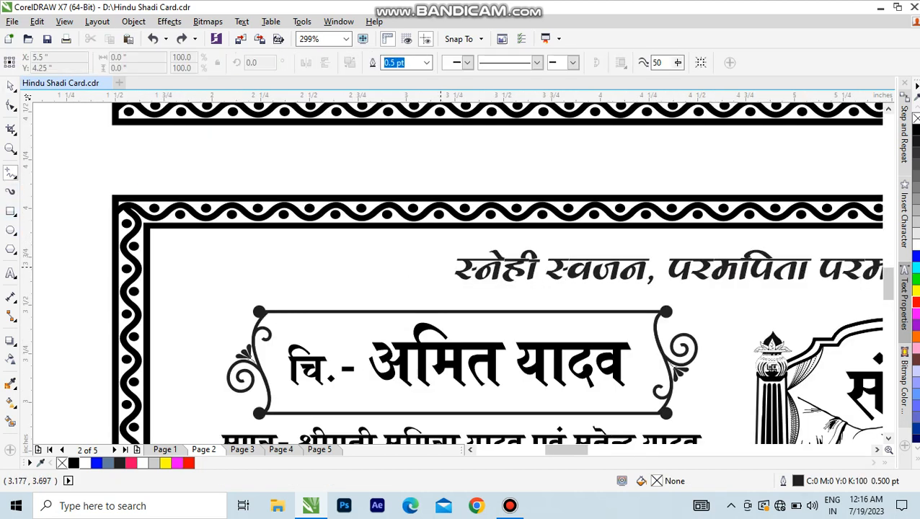
Draw a 1.0 pt horizontal line left of the verse, mirrored so its dot end faces the verse
left_click(441, 266)
left_click(184, 267)
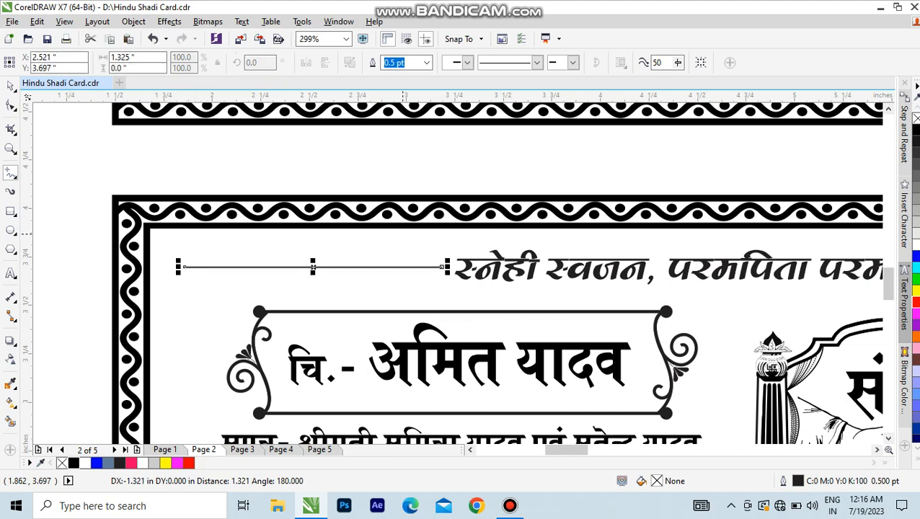
key("space")
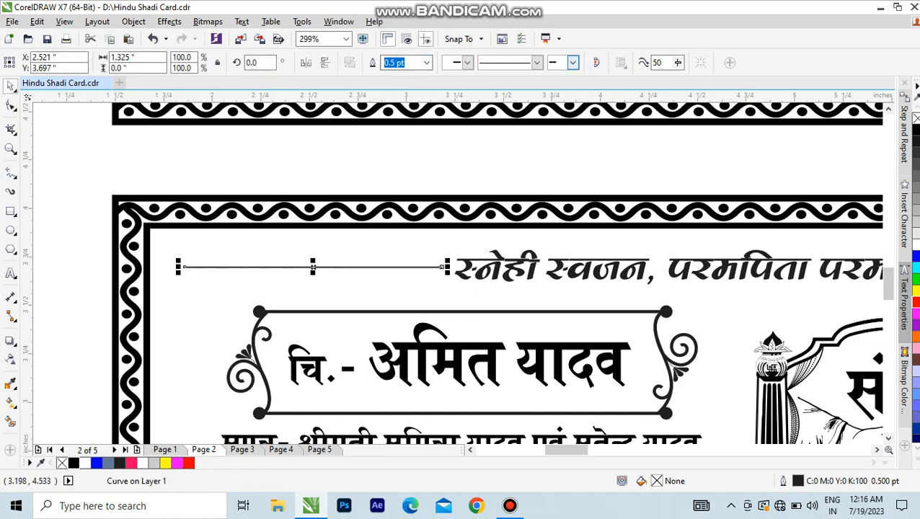
left_click(572, 62)
scroll(617, 119, "down", 2)
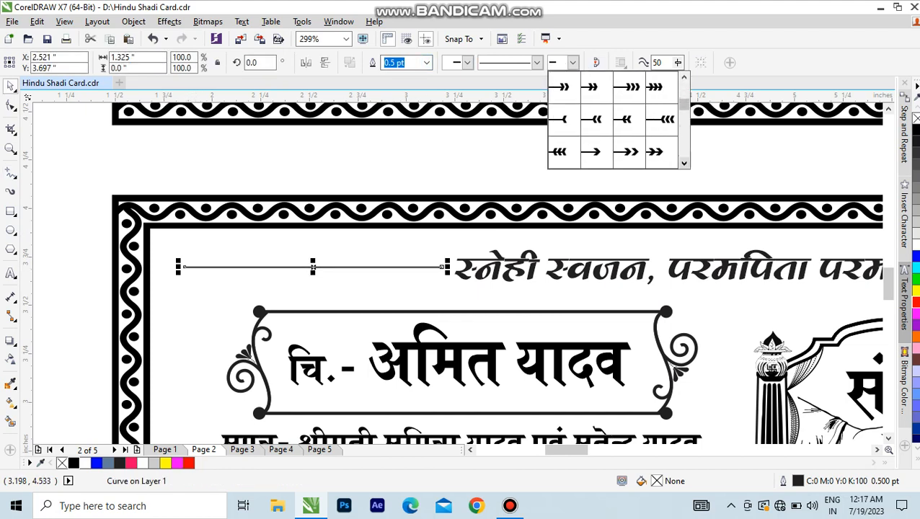
scroll(616, 119, "down", 8)
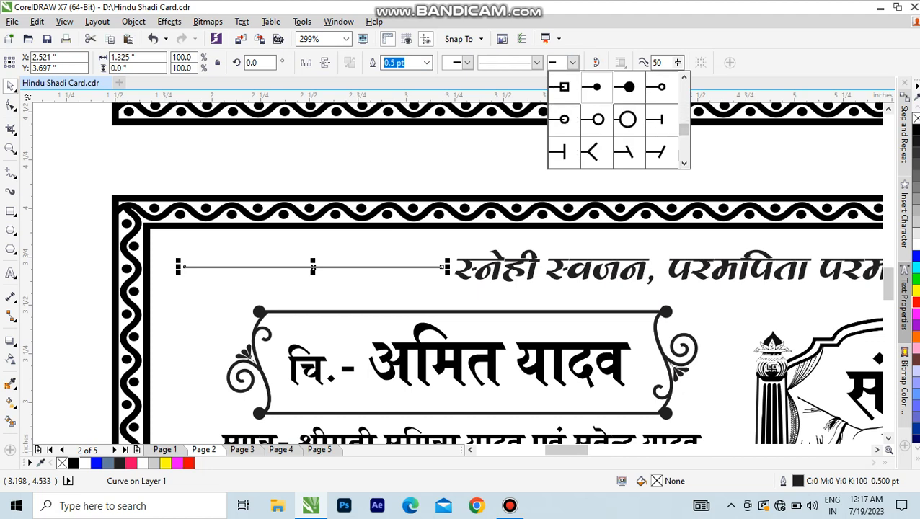
left_click(595, 87)
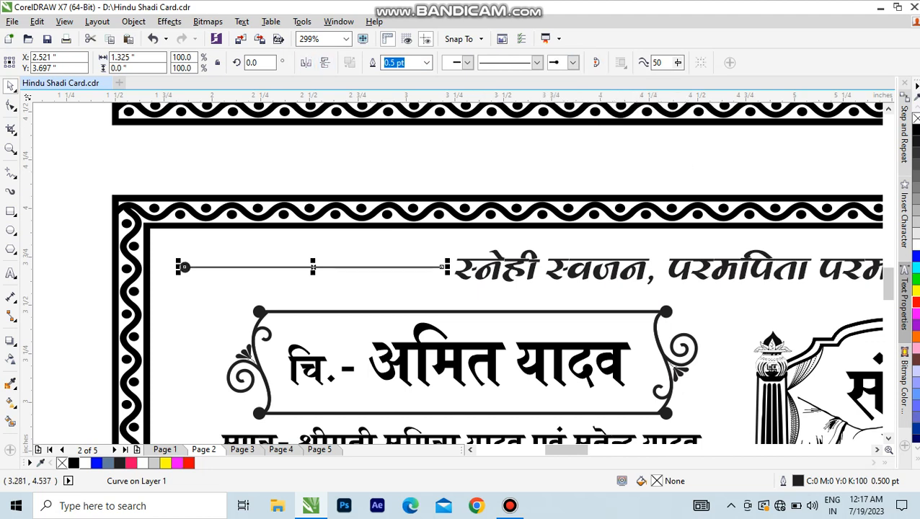
left_click(306, 63)
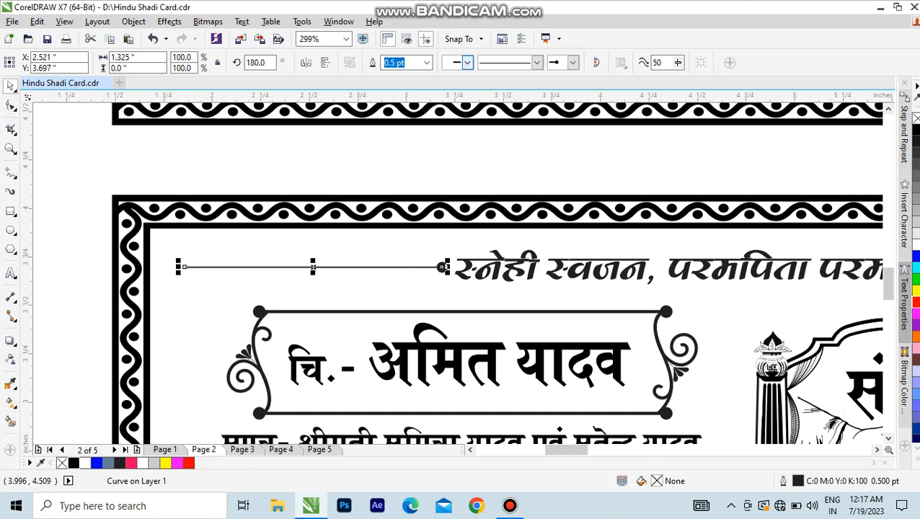
left_click(426, 63)
left_click(401, 120)
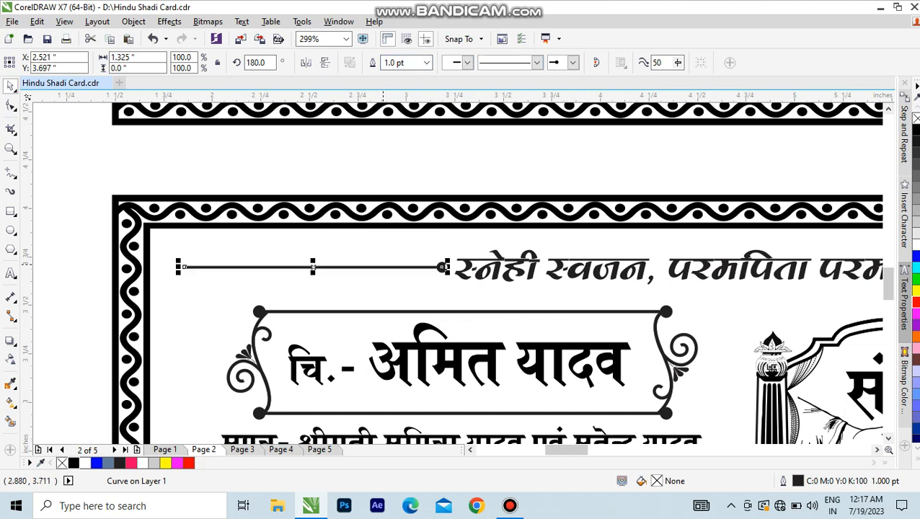
Place a copy of the dotted line on the verse's right side
scroll(383, 265, "down", 3)
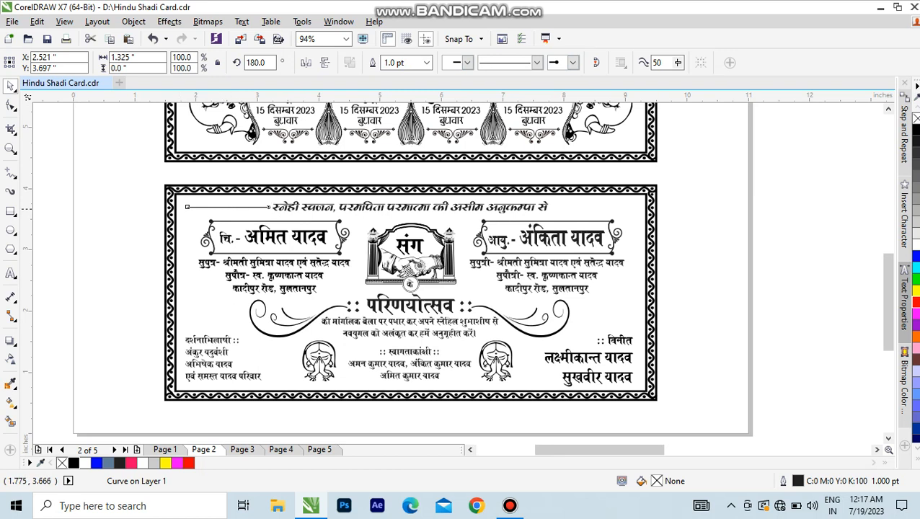
left_click_drag(182, 207, 389, 208)
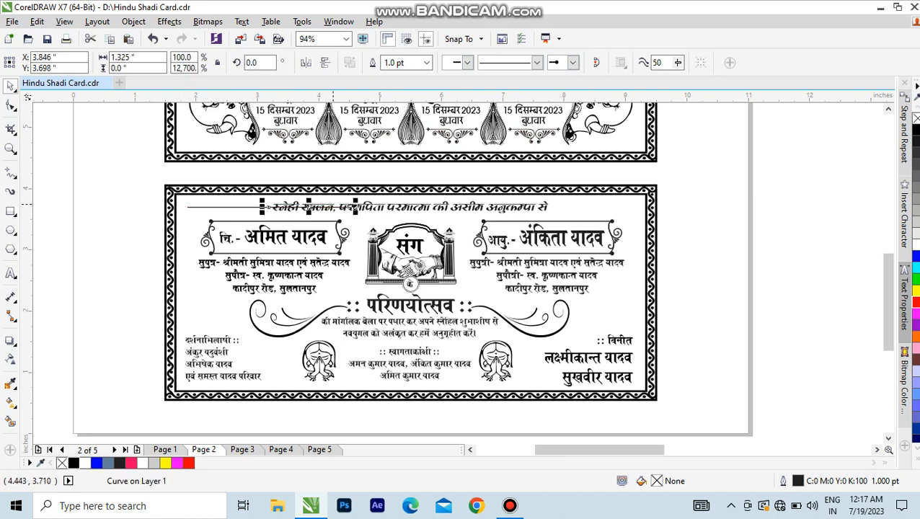
left_click_drag(307, 207, 595, 207)
left_click(719, 235)
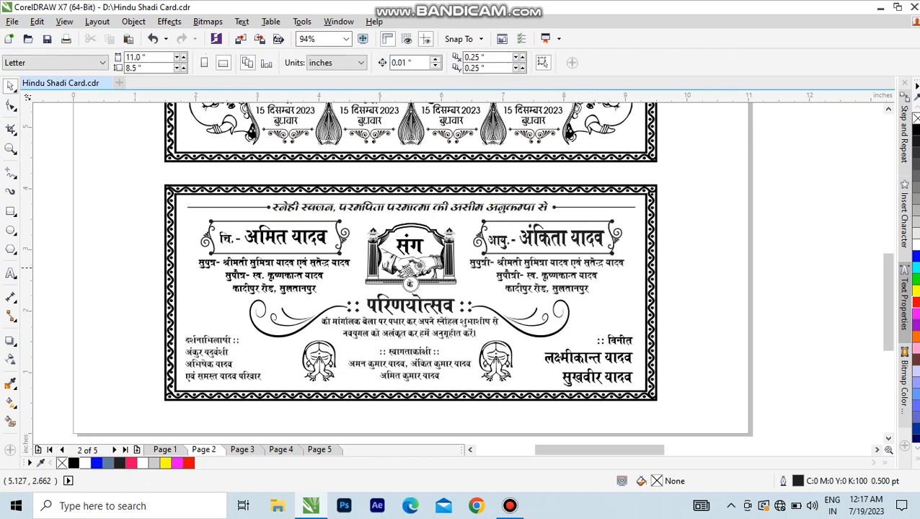
left_click_drag(144, 174, 684, 407)
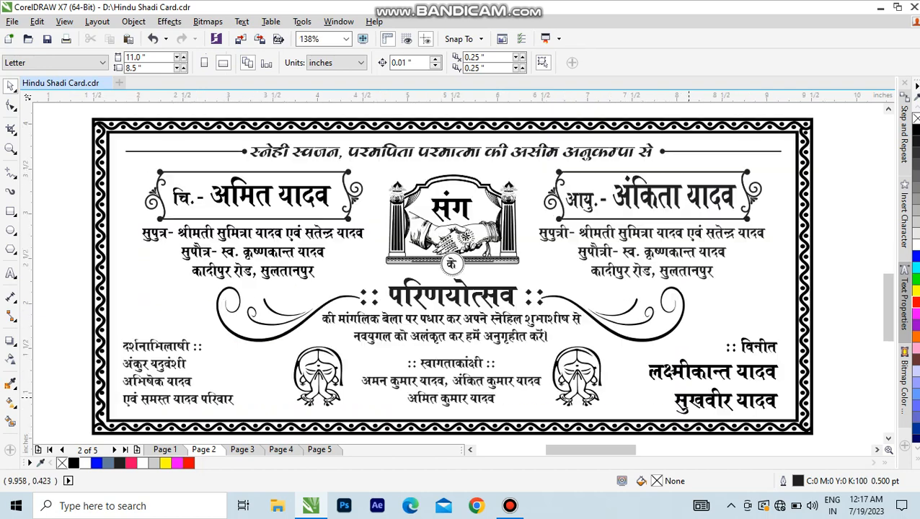
key("F3")
key("F3")
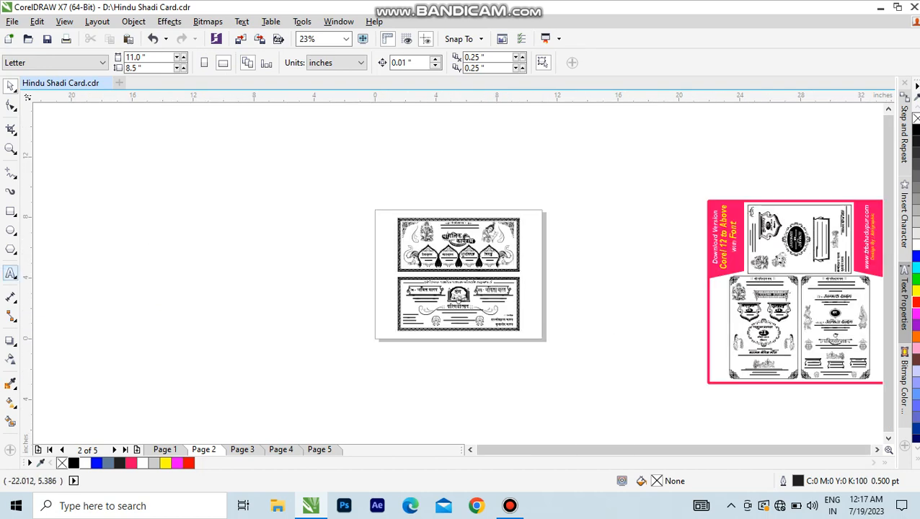
left_click(10, 273)
key("F2")
left_click_drag(283, 220, 477, 325)
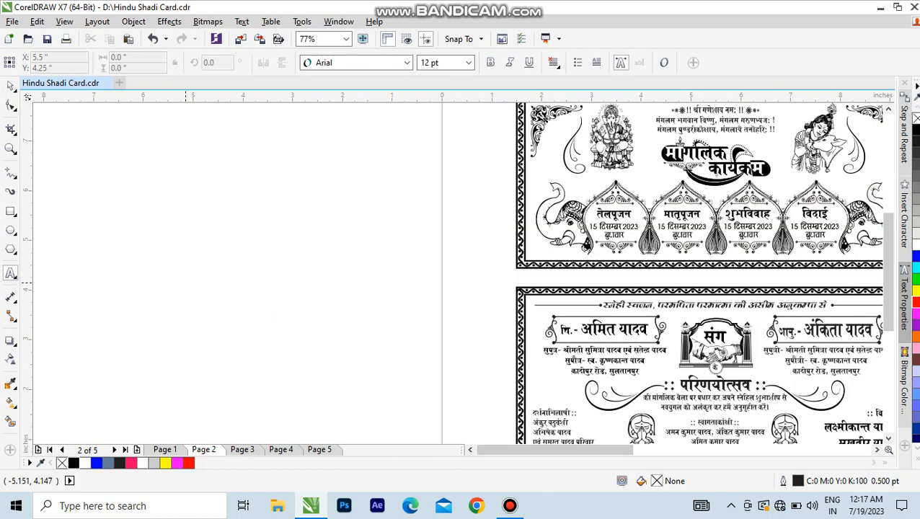
left_click(185, 282)
type("password")
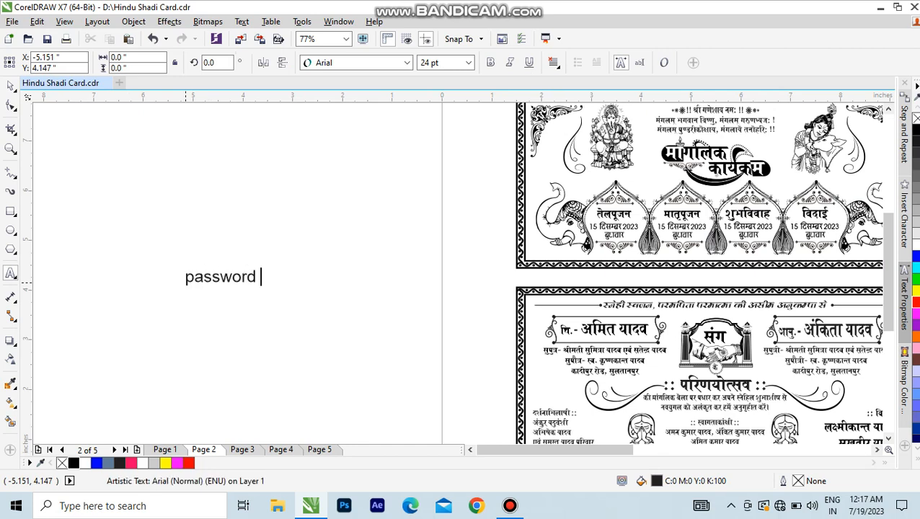
key("ctrl+a")
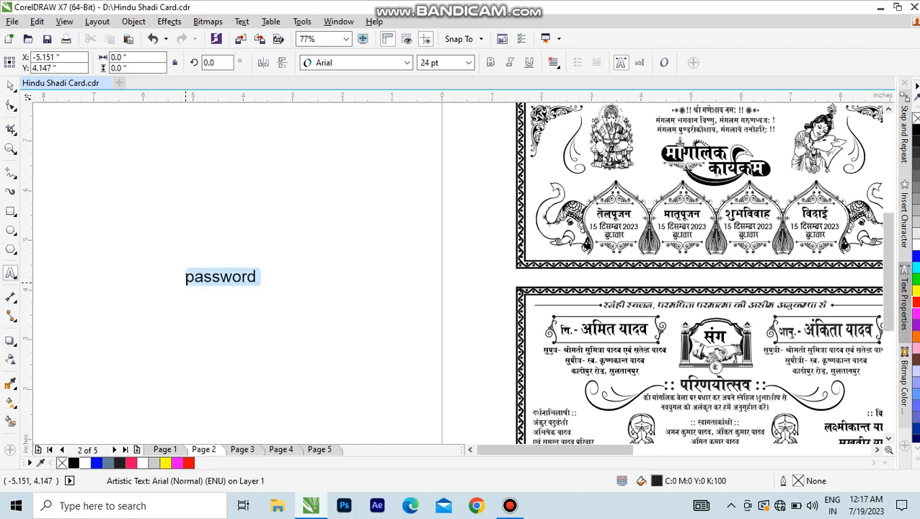
type("33")
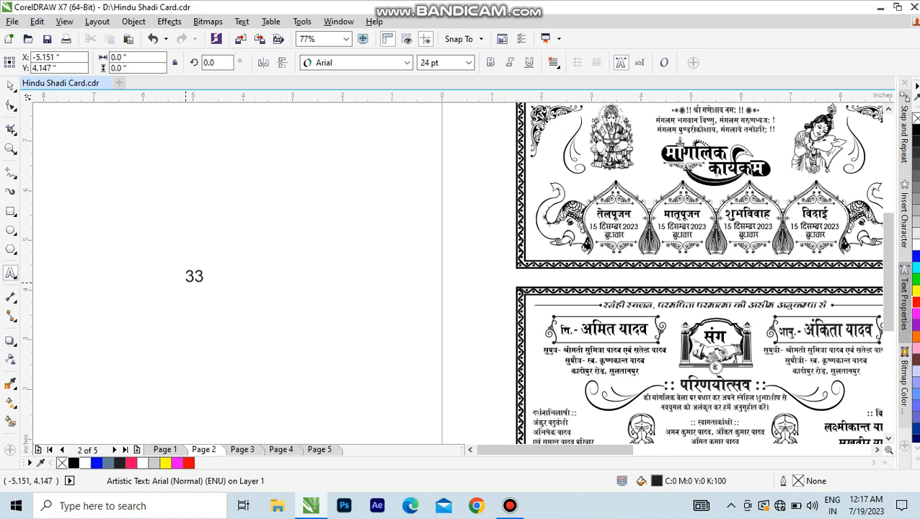
key("ctrl+space")
left_click_drag(208, 288, 357, 353)
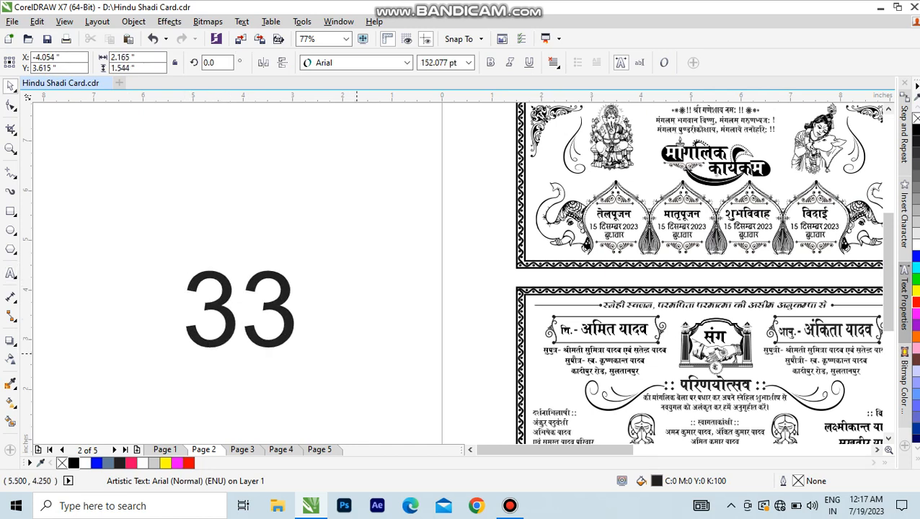
key("Delete")
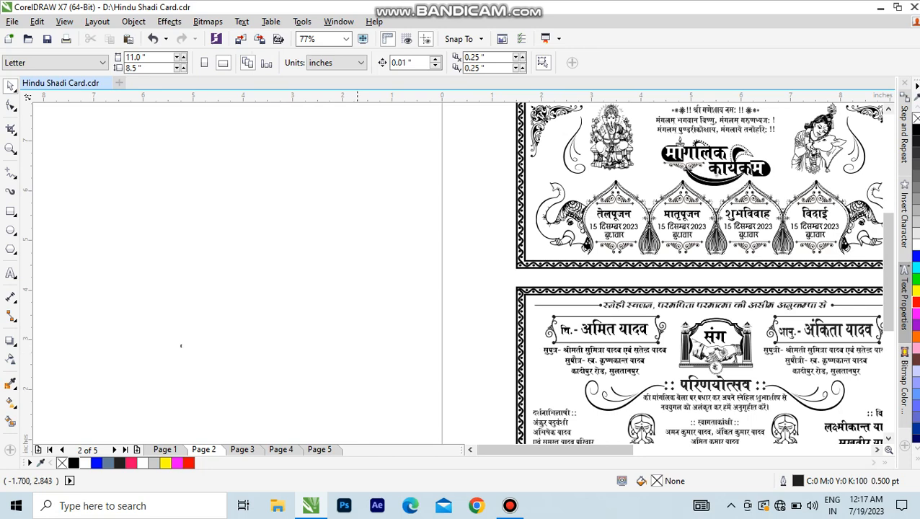
Delete the pink promotional card layout
scroll(181, 346, "down", 4)
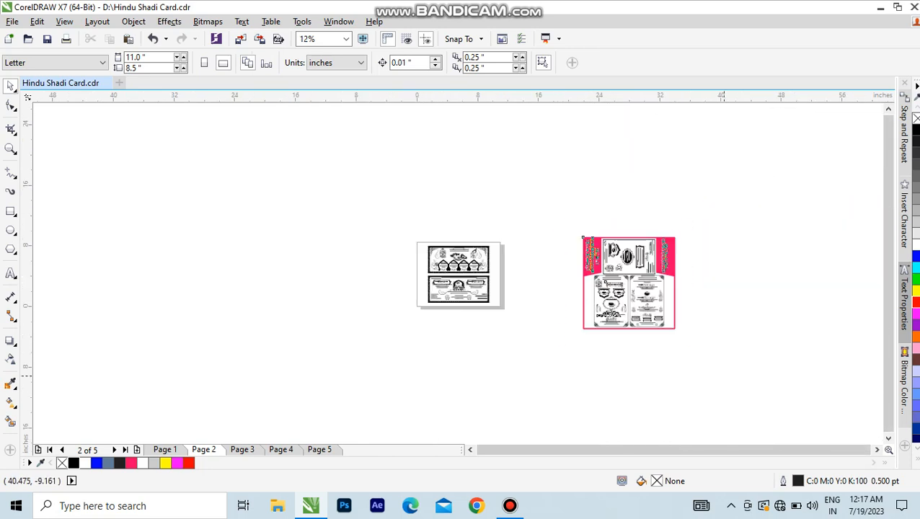
left_click(582, 238)
key("Delete")
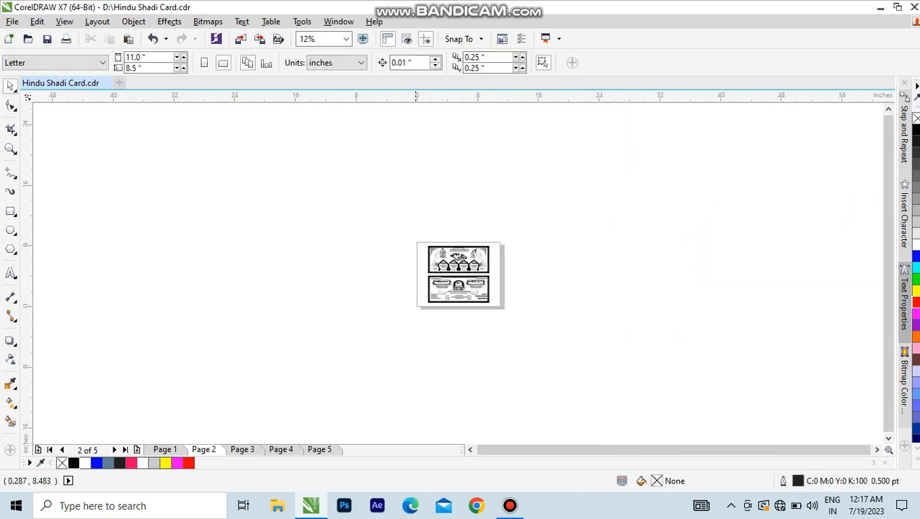
Show the finished invitation page in full-screen preview
scroll(506, 314, "up", 3)
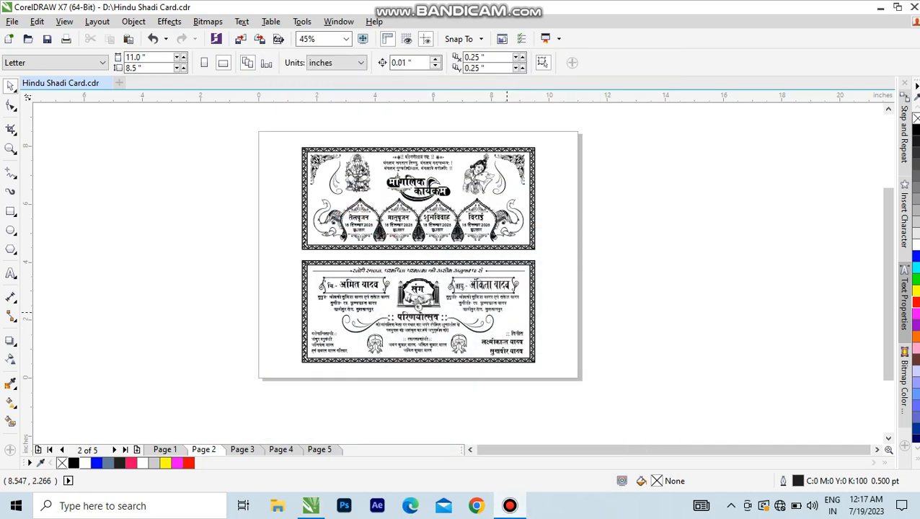
scroll(507, 313, "up", 1)
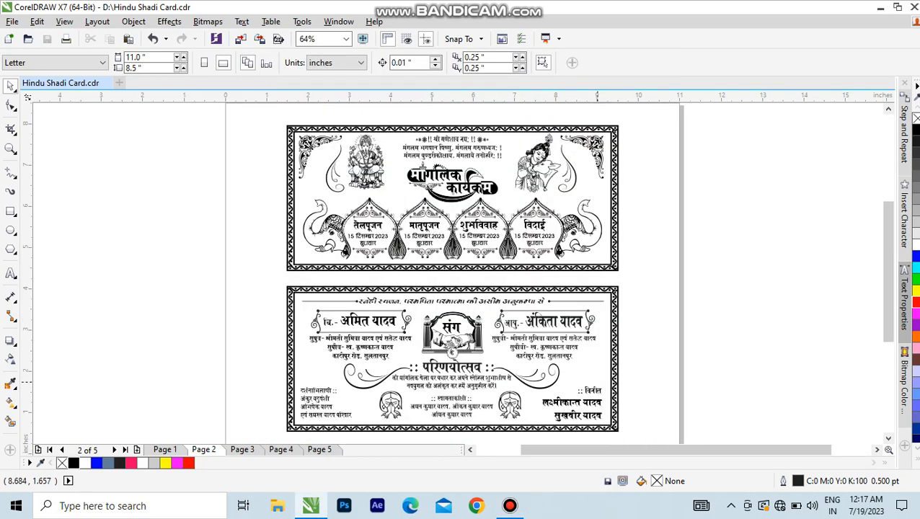
key("F9")
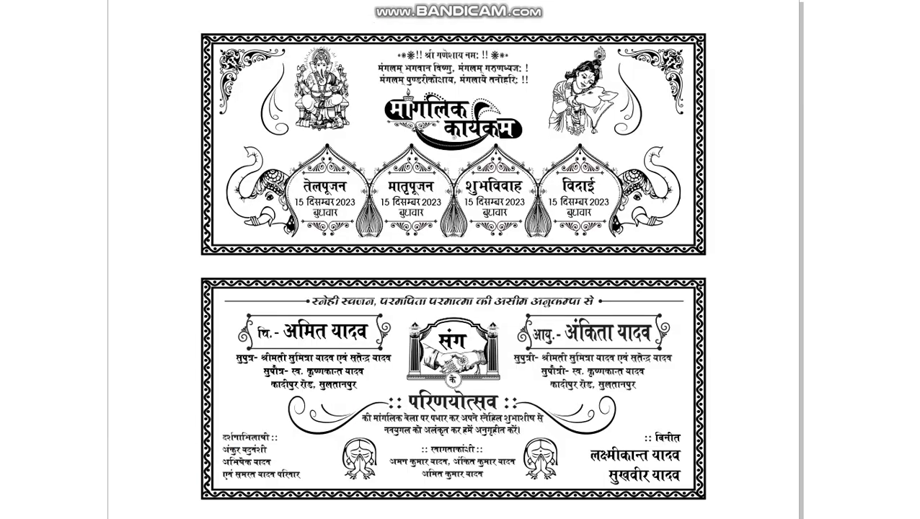